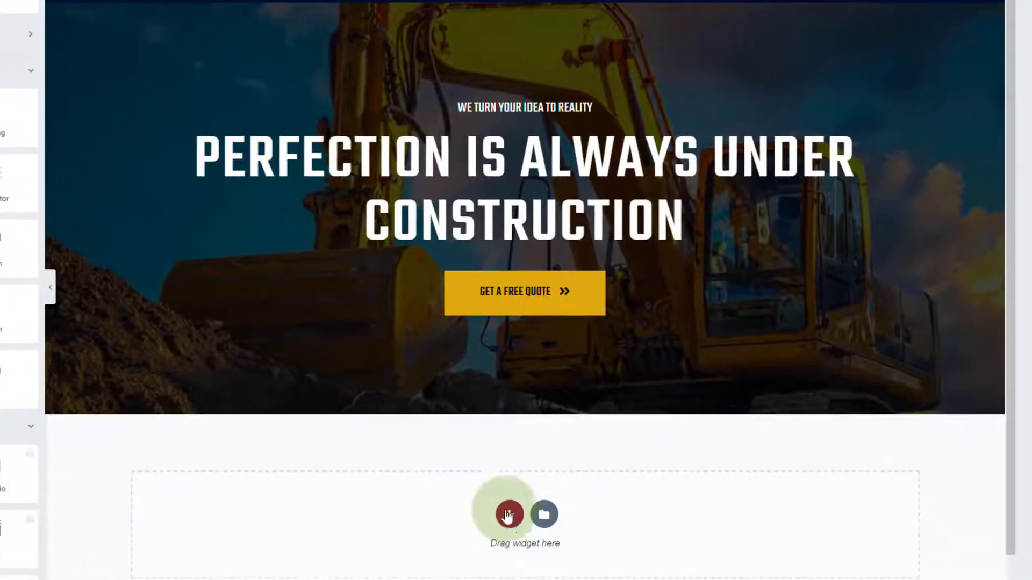
- Add a new container below the hero section and rename the two top-level containers Hero and Specialization
{"action": "left_click", "coordinate": [501, 511]}
{"action": "left_click", "coordinate": [345, 546]}
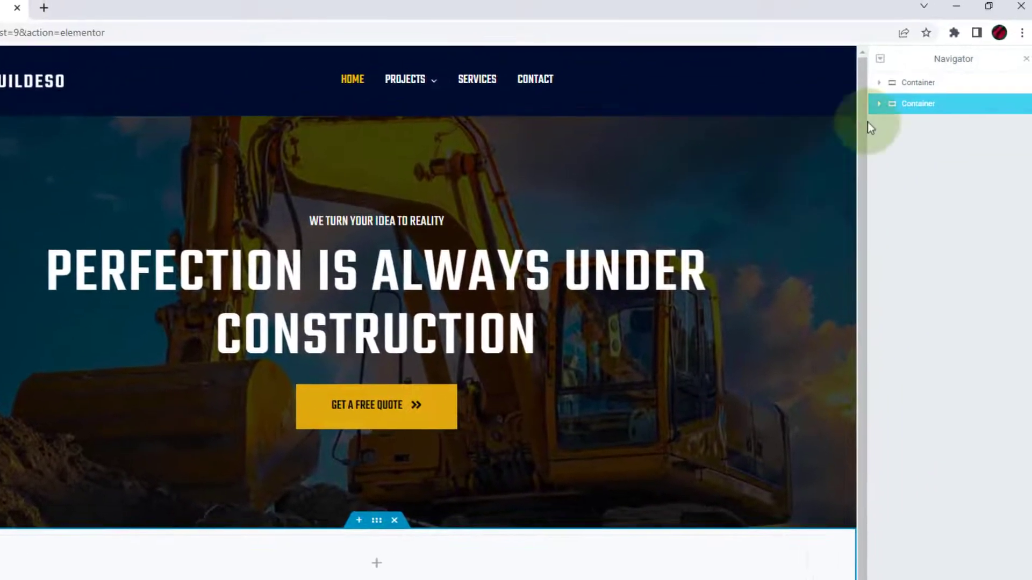
{"action": "left_click", "coordinate": [920, 84]}
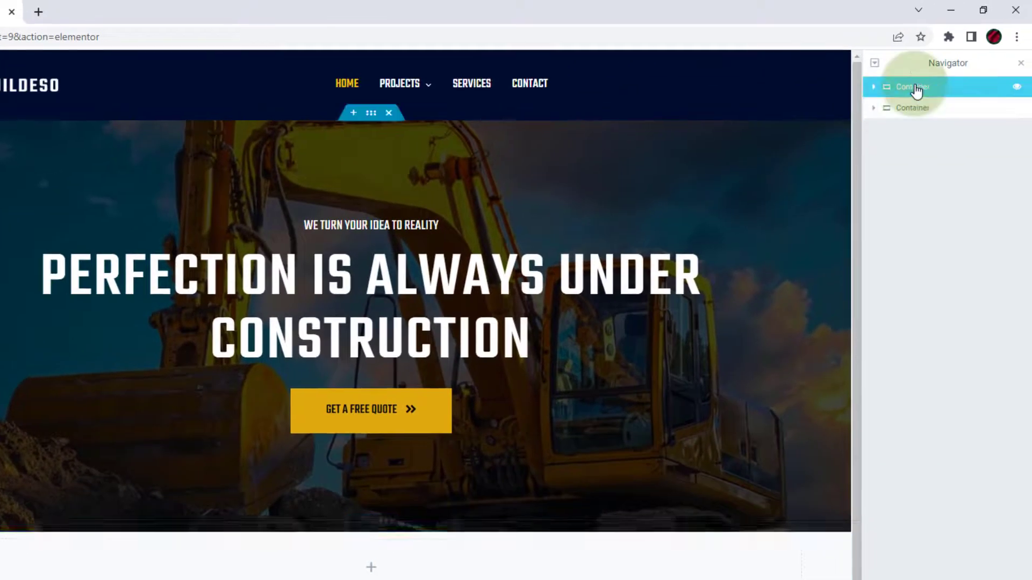
{"action": "double_click", "coordinate": [921, 85]}
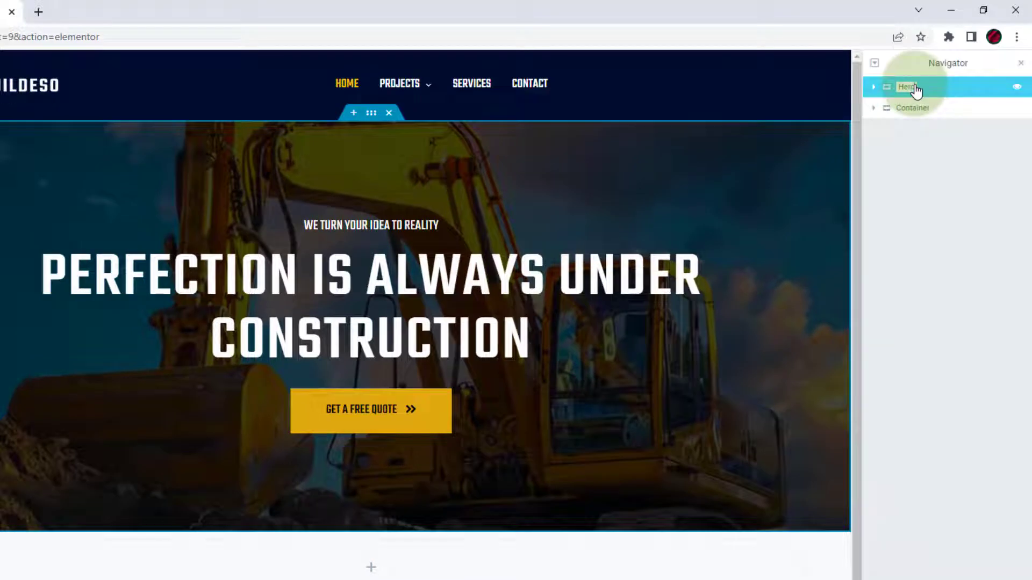
{"action": "double_click", "coordinate": [921, 111]}
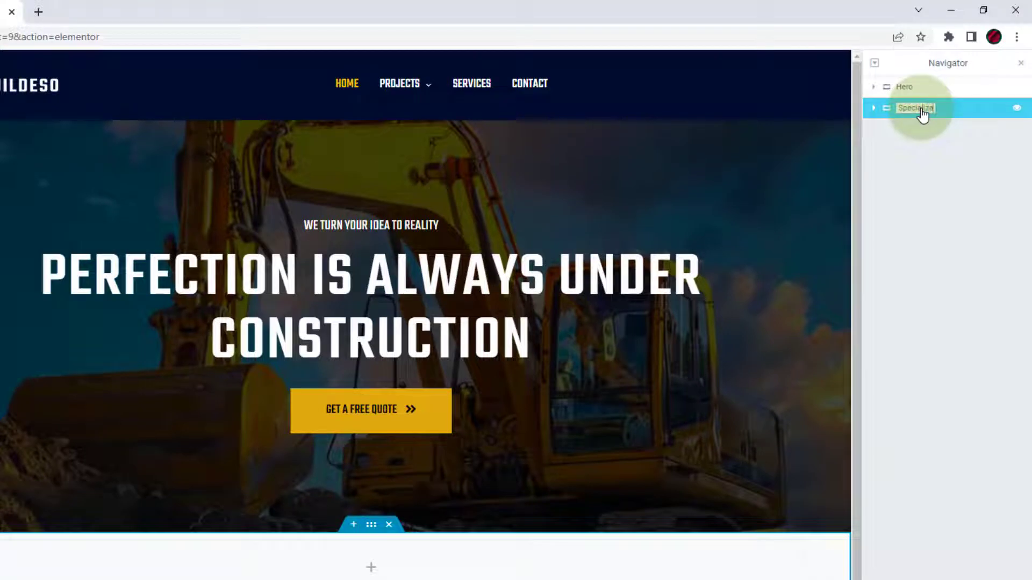
{"action": "key", "text": "Return"}
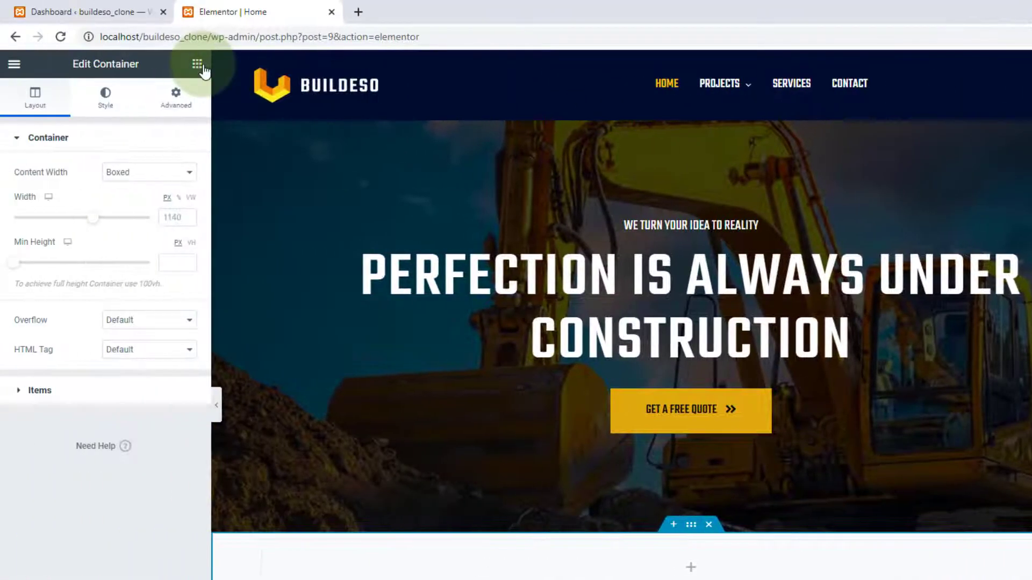
- Nest a container inside the Specialization container and duplicate it
{"action": "left_click", "coordinate": [202, 66]}
{"action": "left_click_drag", "start_coordinate": [50, 239], "coordinate": [658, 574]}
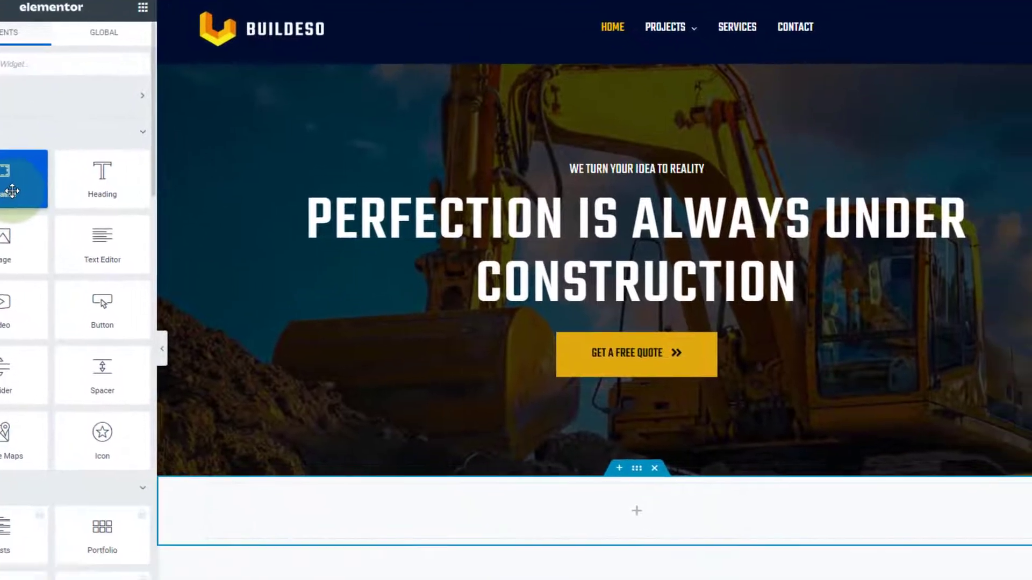
{"action": "left_click_drag", "start_coordinate": [524, 434], "coordinate": [525, 436]}
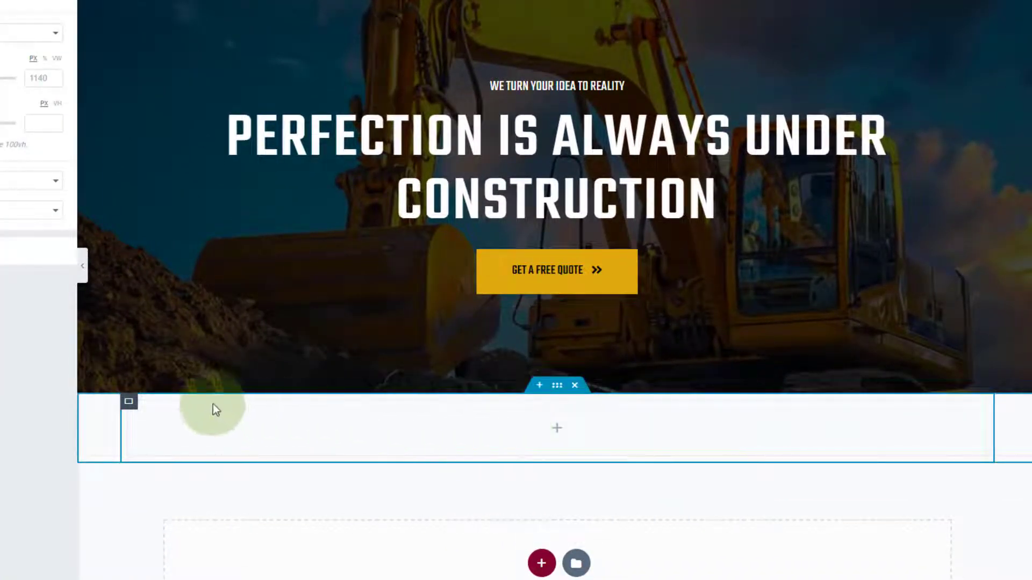
{"action": "right_click", "coordinate": [131, 403]}
{"action": "left_click", "coordinate": [185, 430]}
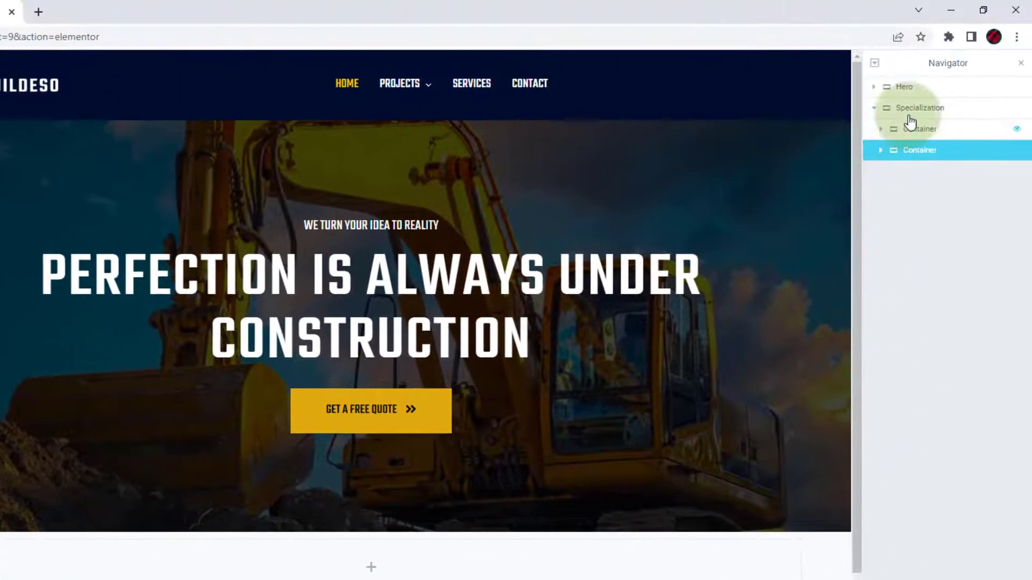
- Set the Specialization container's direction to row and place an Image widget in its first inner container
{"action": "left_click", "coordinate": [954, 80]}
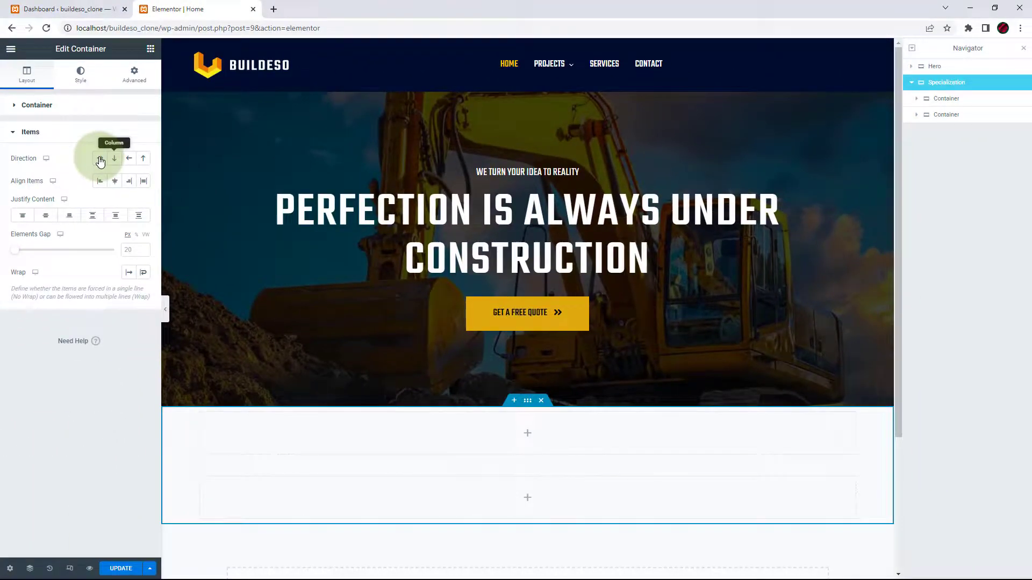
{"action": "left_click", "coordinate": [99, 159]}
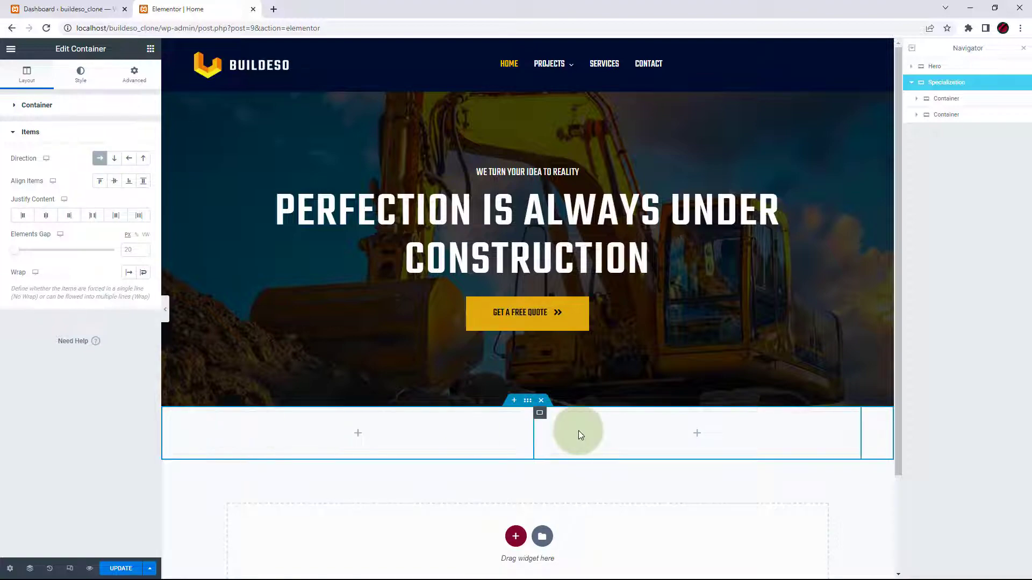
{"action": "left_click", "coordinate": [150, 49]}
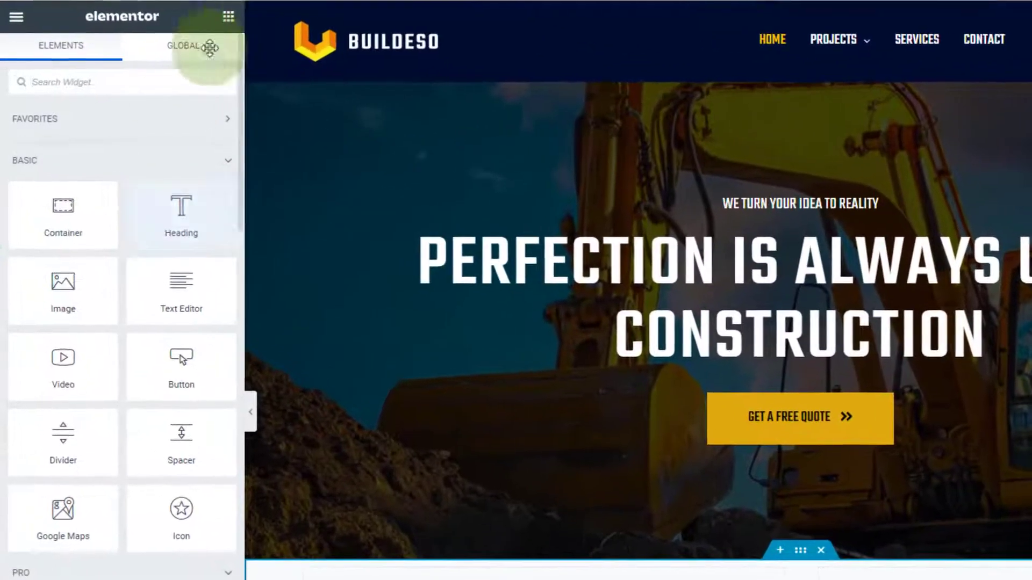
{"action": "left_click_drag", "start_coordinate": [63, 290], "coordinate": [539, 579]}
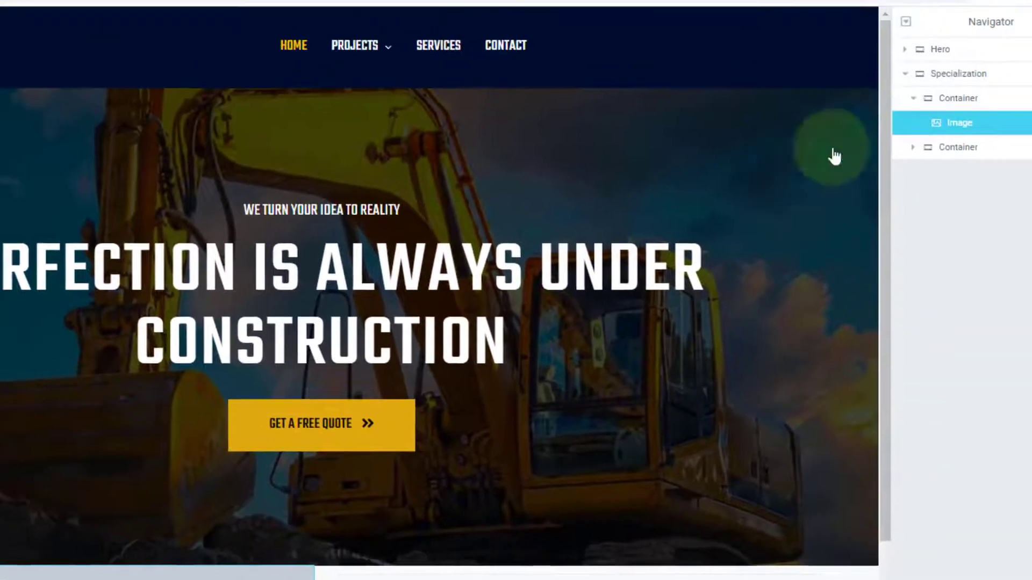
- Change the content width of both inner Specialization containers to Full Width
{"action": "left_click", "coordinate": [892, 97]}
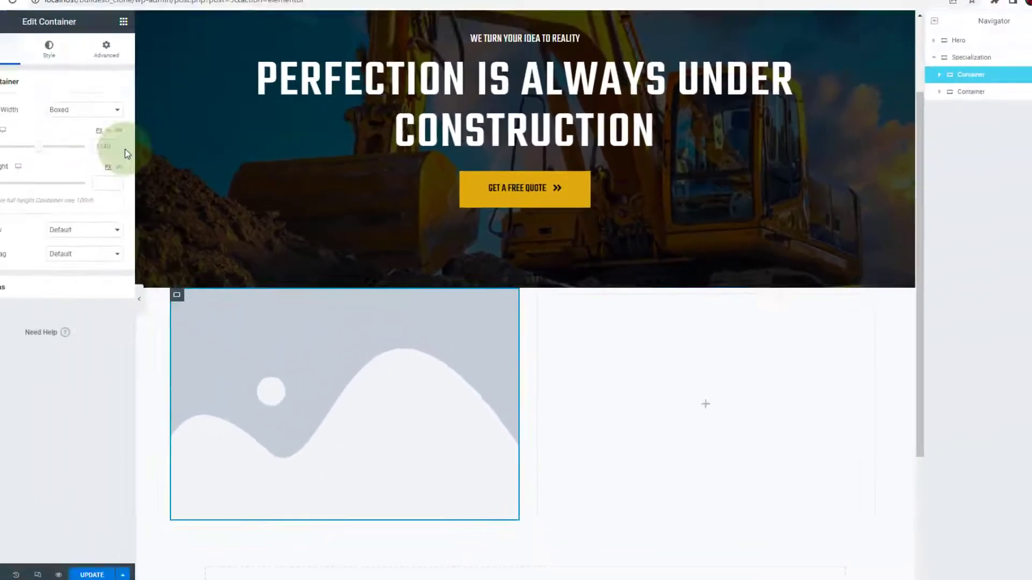
{"action": "left_click", "coordinate": [107, 110]}
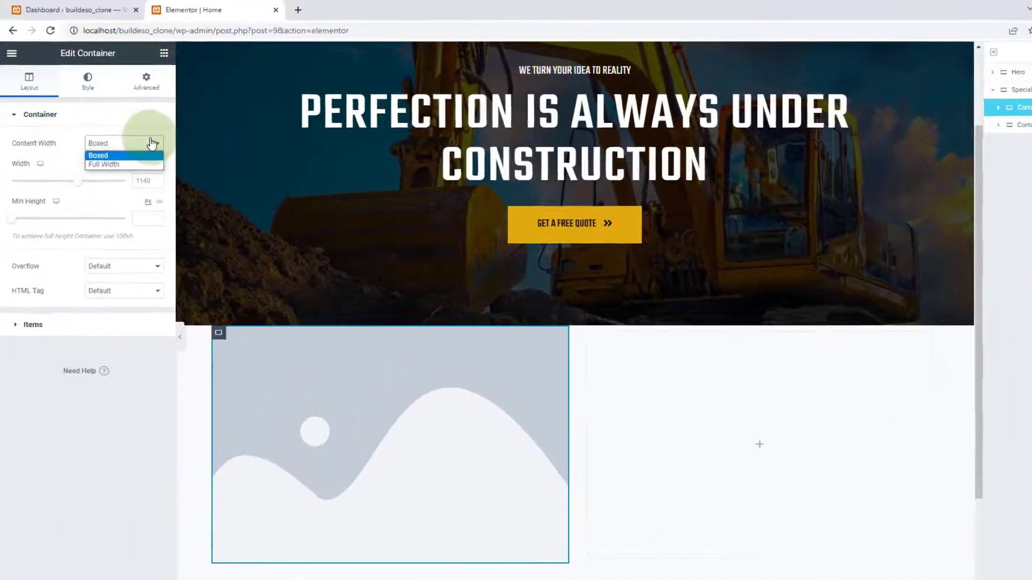
{"action": "left_click", "coordinate": [72, 131]}
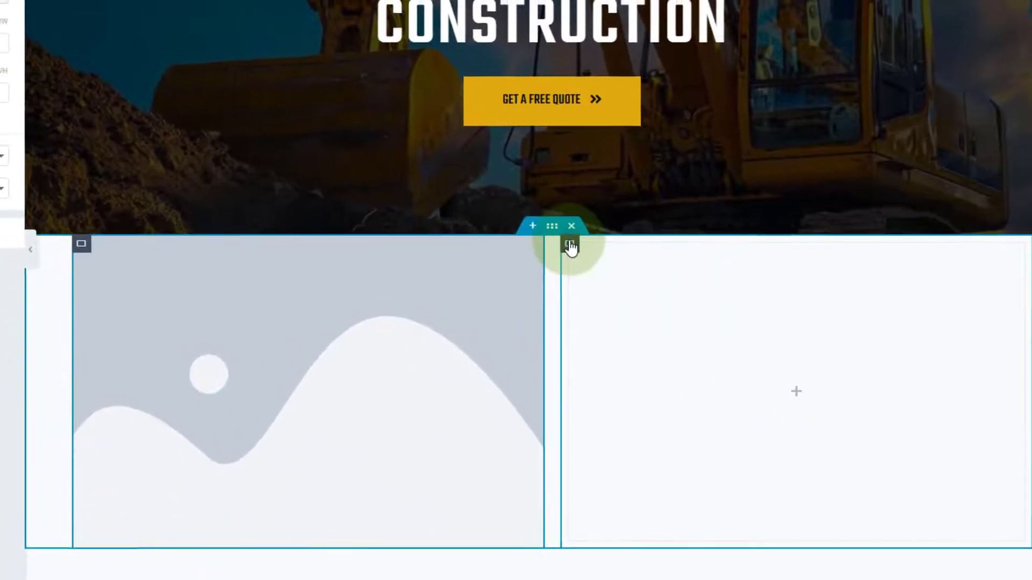
{"action": "left_click", "coordinate": [570, 245]}
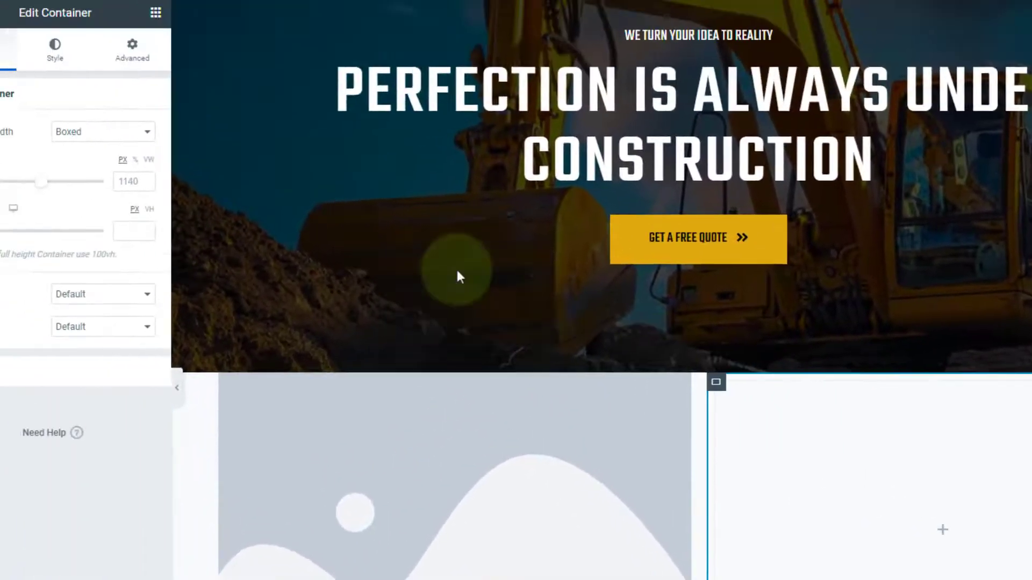
{"action": "left_click", "coordinate": [184, 192]}
{"action": "left_click", "coordinate": [164, 217]}
- Set the image container's width to 44% and the empty container's width to 56%
{"action": "left_click", "coordinate": [289, 440]}
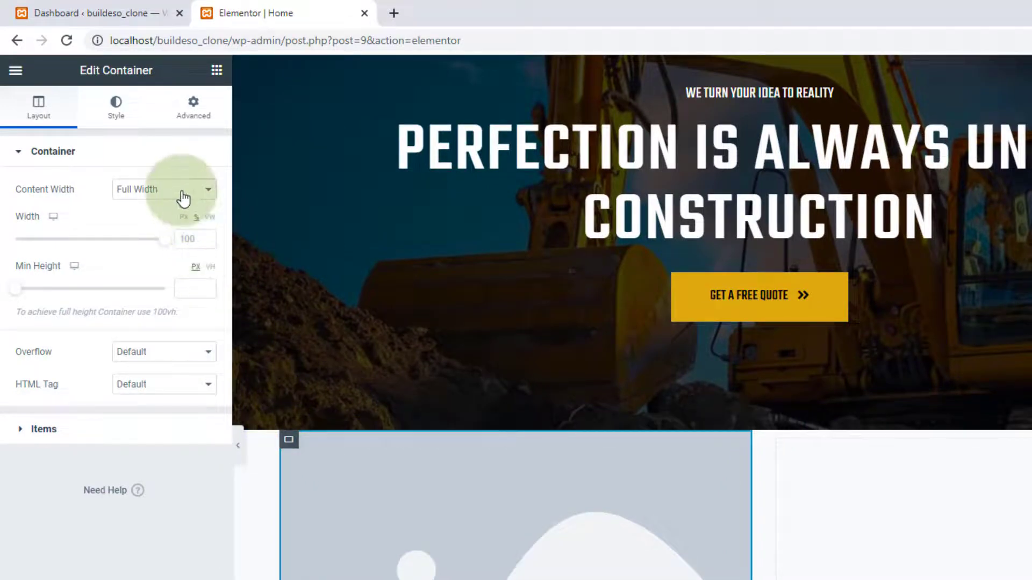
{"action": "left_click", "coordinate": [195, 239]}
{"action": "type", "text": "44"}
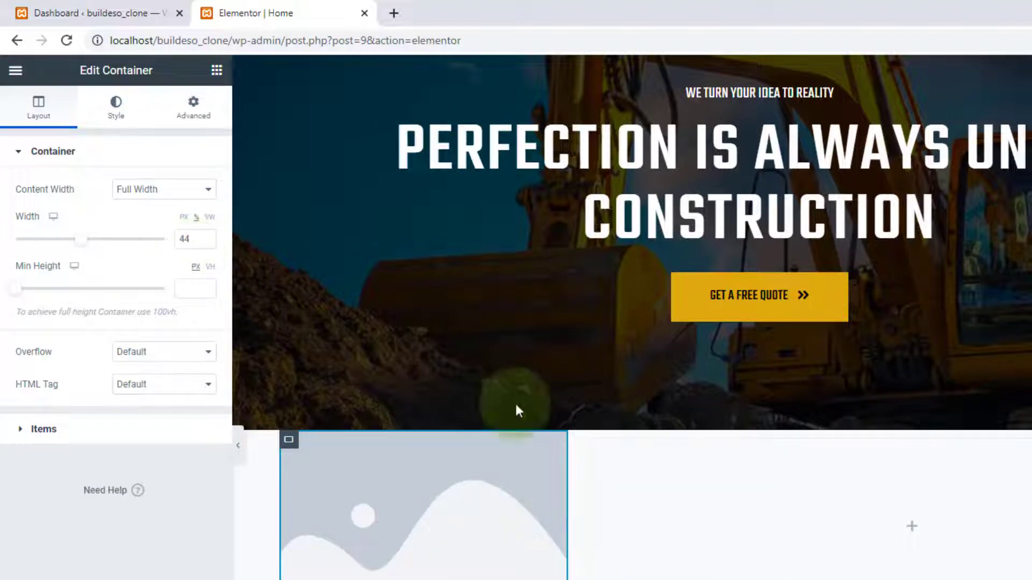
{"action": "left_click", "coordinate": [593, 442]}
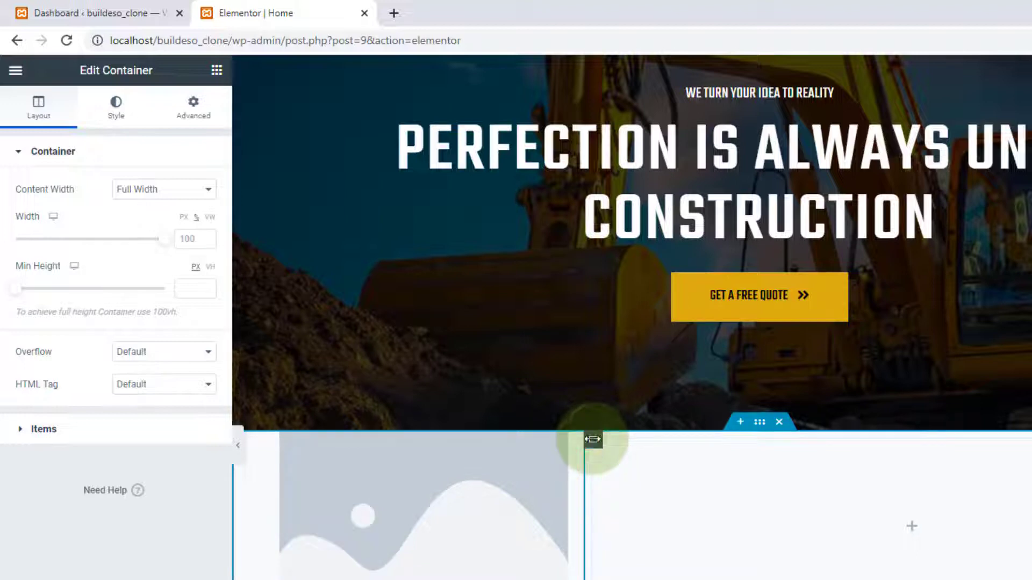
{"action": "left_click", "coordinate": [197, 237]}
{"action": "type", "text": "56"}
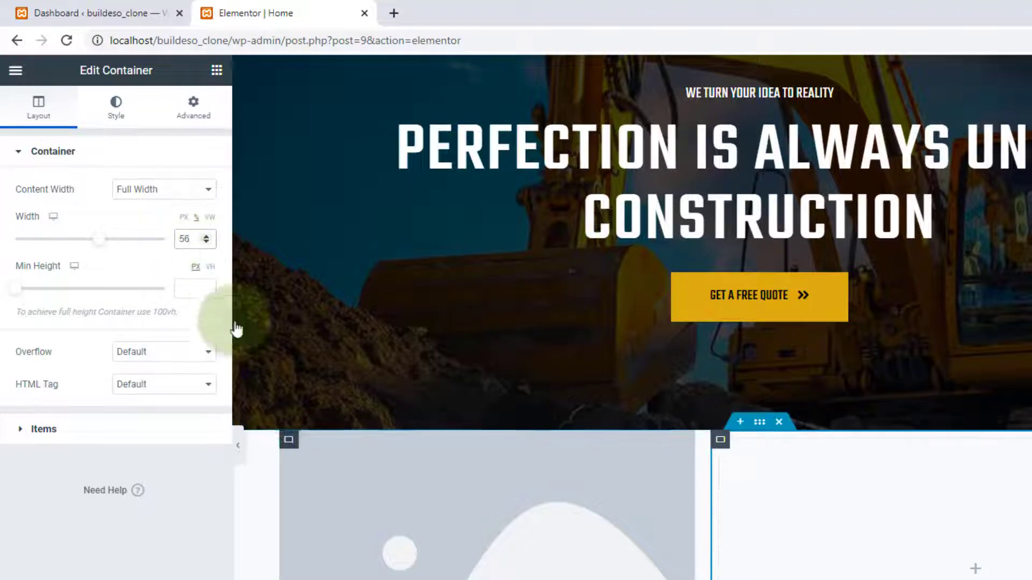
{"action": "left_click", "coordinate": [289, 441]}
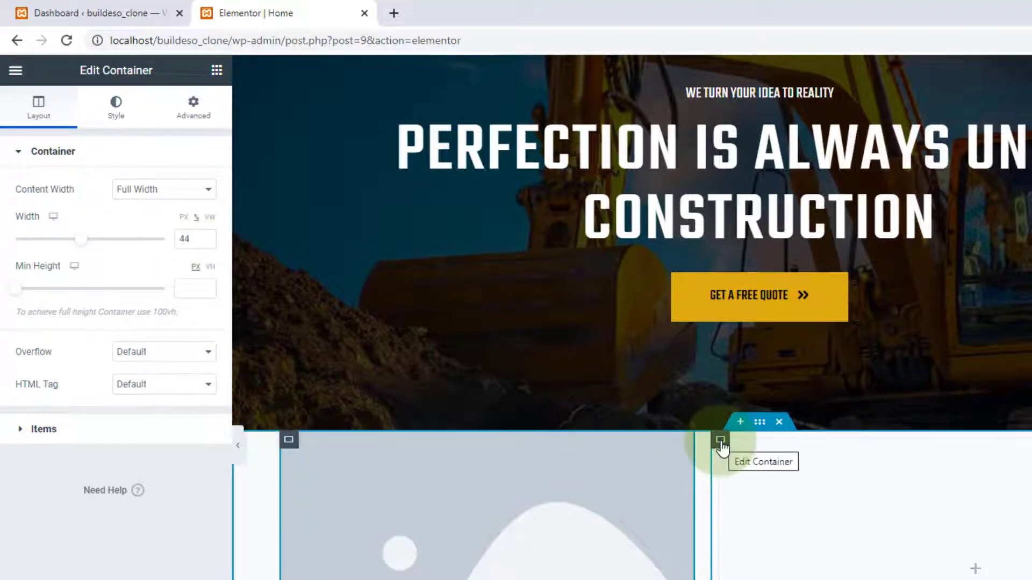
{"action": "left_click", "coordinate": [720, 440]}
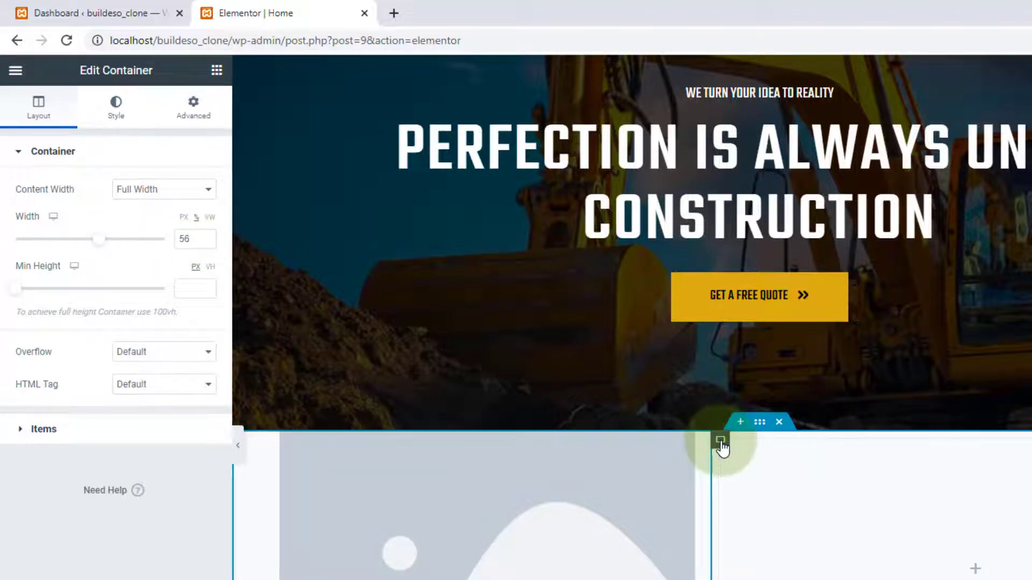
{"action": "left_click", "coordinate": [289, 441]}
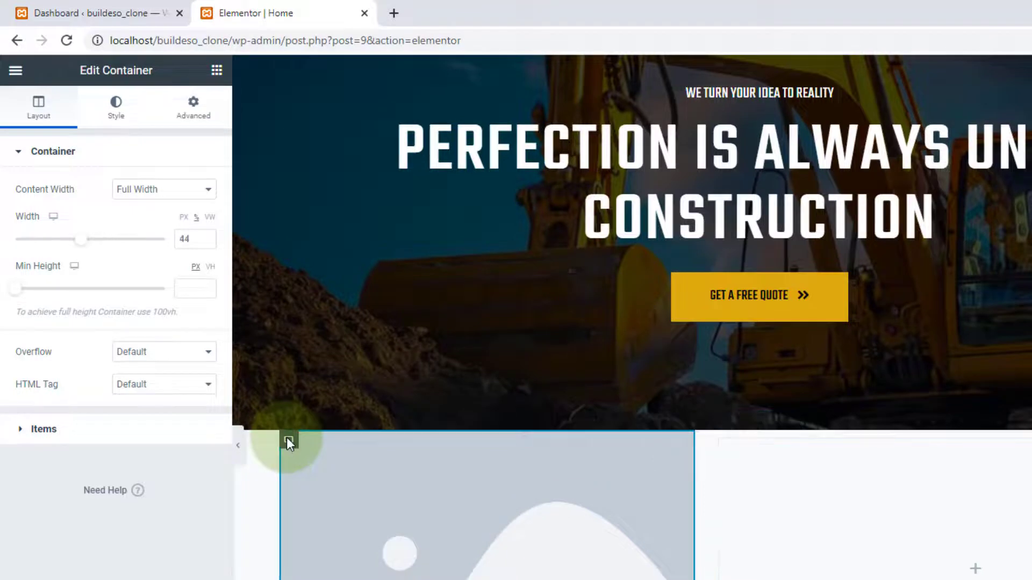
{"action": "left_click", "coordinate": [686, 442]}
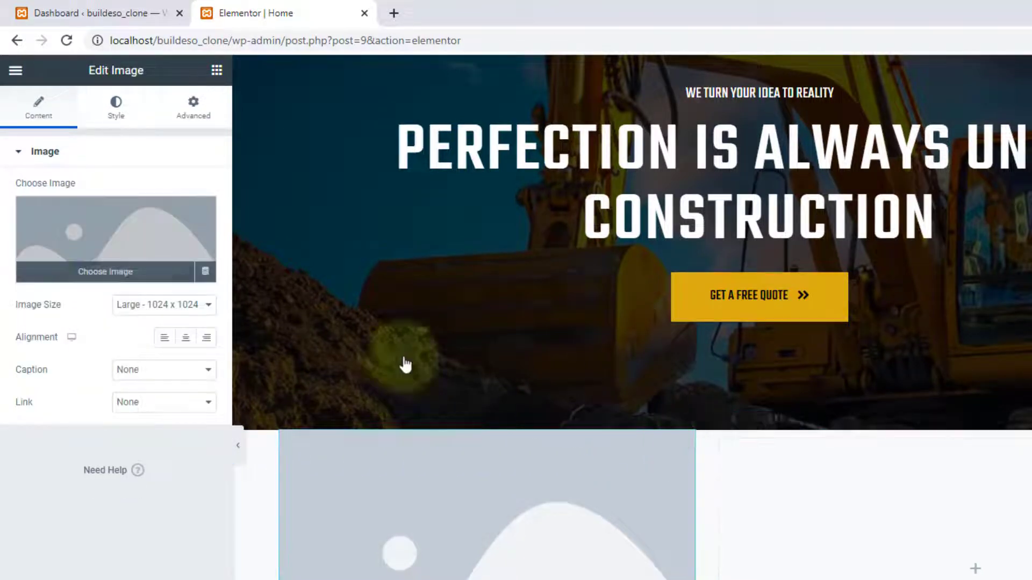
{"action": "left_click", "coordinate": [105, 263]}
{"action": "left_click", "coordinate": [241, 139]}
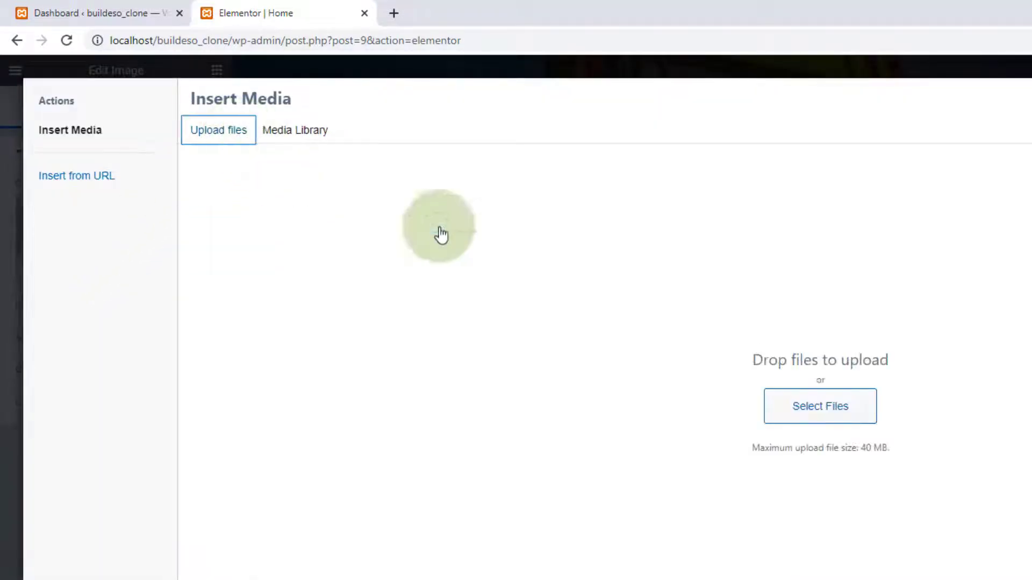
{"action": "left_click", "coordinate": [835, 417]}
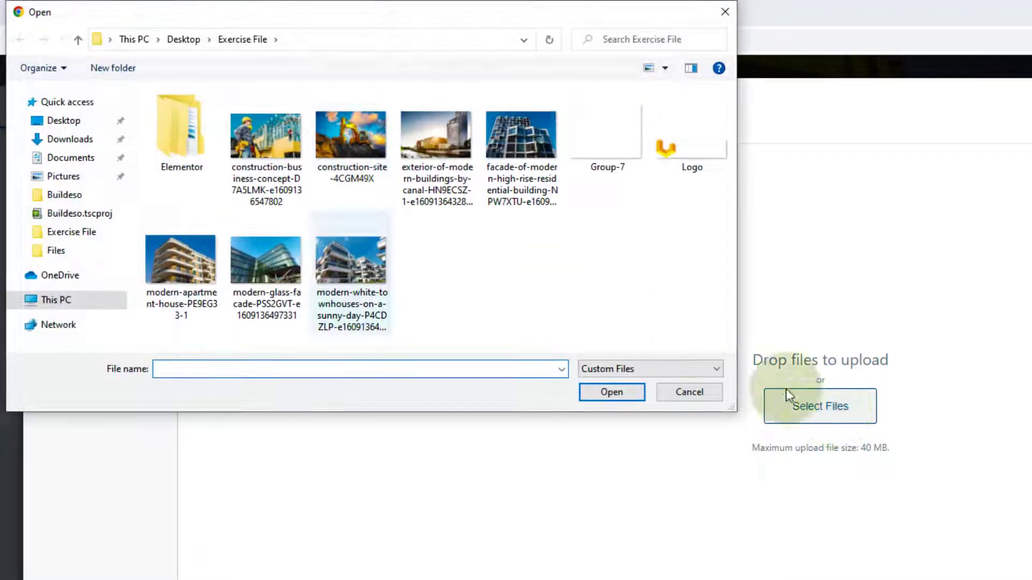
{"action": "left_click", "coordinate": [274, 141]}
{"action": "left_click", "coordinate": [612, 392]}
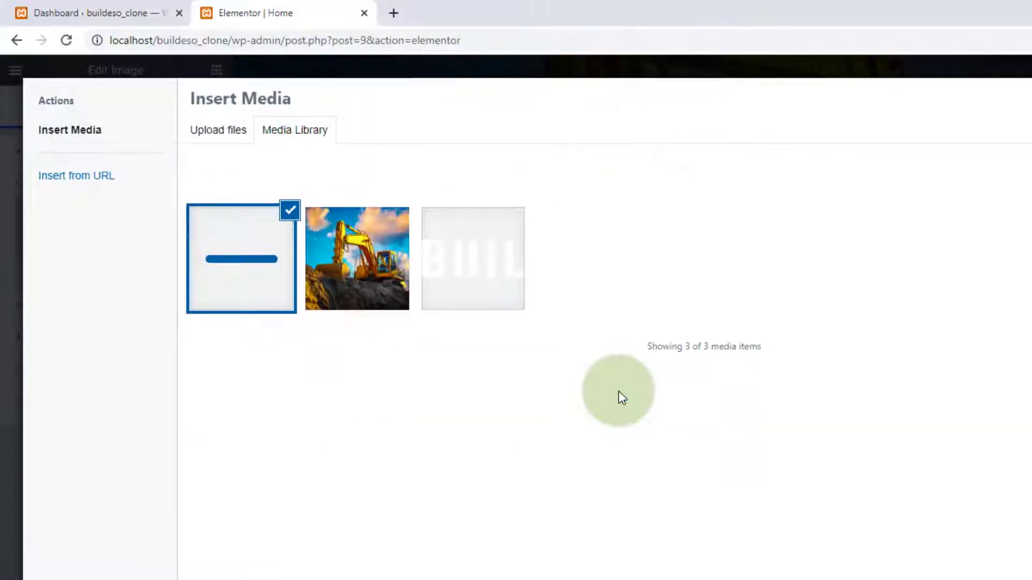
{"action": "left_click", "coordinate": [985, 570]}
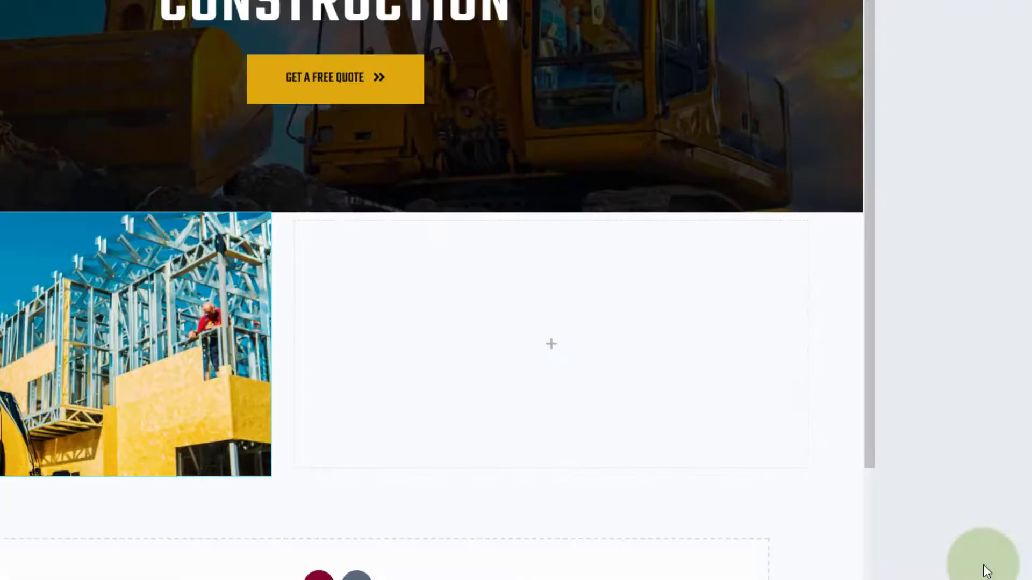
- Set the construction worker image's width to 40 VW and its height to 60 VH
{"action": "left_click", "coordinate": [385, 428]}
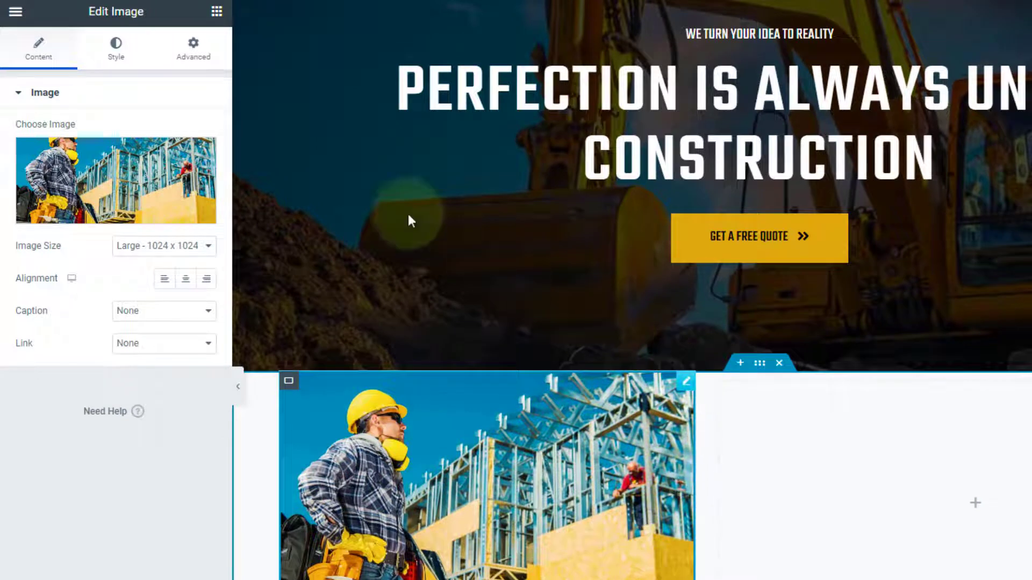
{"action": "left_click", "coordinate": [119, 49]}
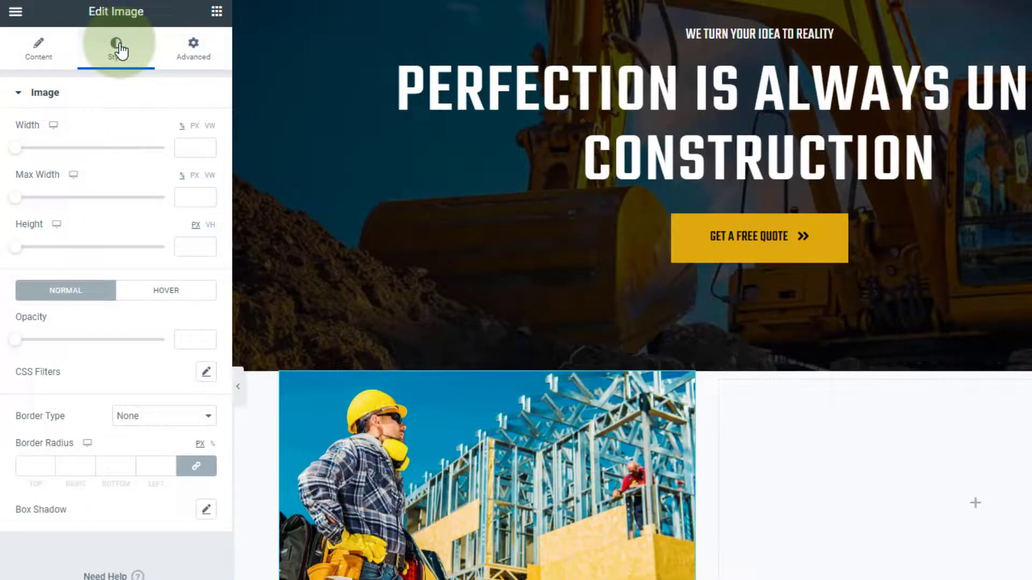
{"action": "left_click", "coordinate": [209, 126]}
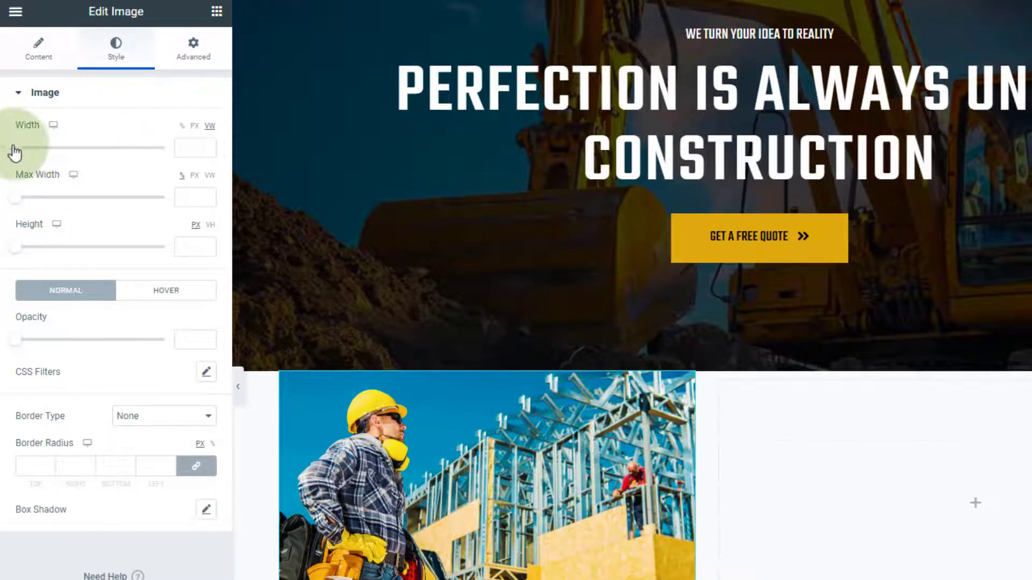
{"action": "left_click_drag", "start_coordinate": [15, 147], "coordinate": [74, 157]}
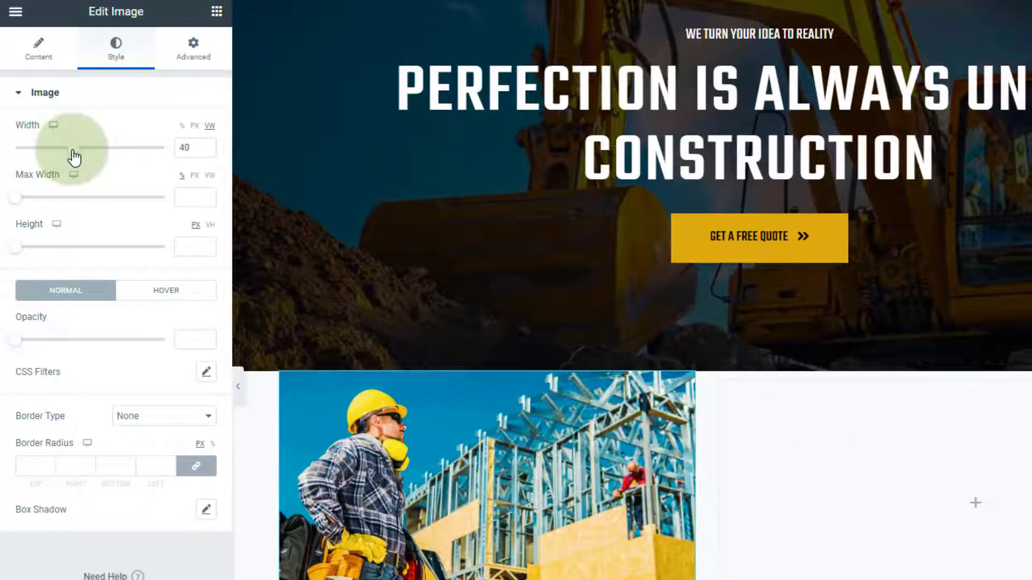
{"action": "left_click", "coordinate": [211, 224]}
{"action": "left_click_drag", "start_coordinate": [17, 248], "coordinate": [104, 257]}
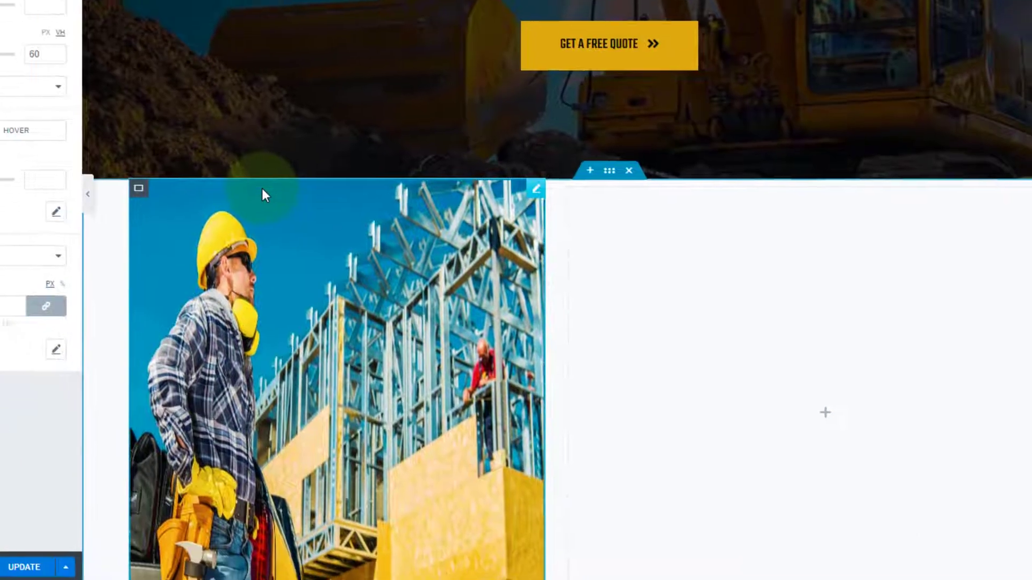
- Set the construction worker image's object fit to Cover
{"action": "scroll", "coordinate": [365, 319], "scroll_direction": "down", "scroll_amount": 2}
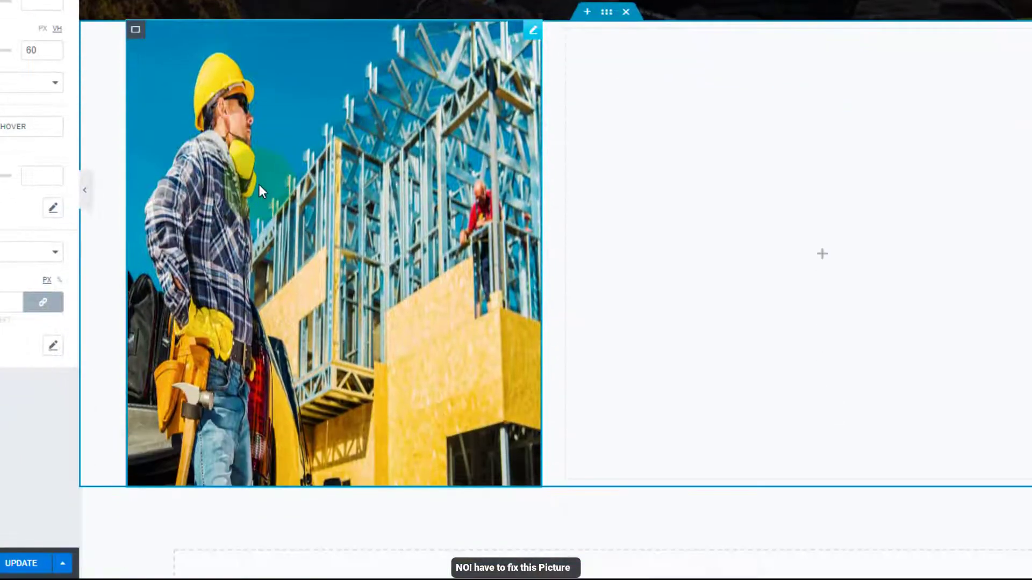
{"action": "left_click", "coordinate": [60, 108]}
{"action": "left_click", "coordinate": [44, 136]}
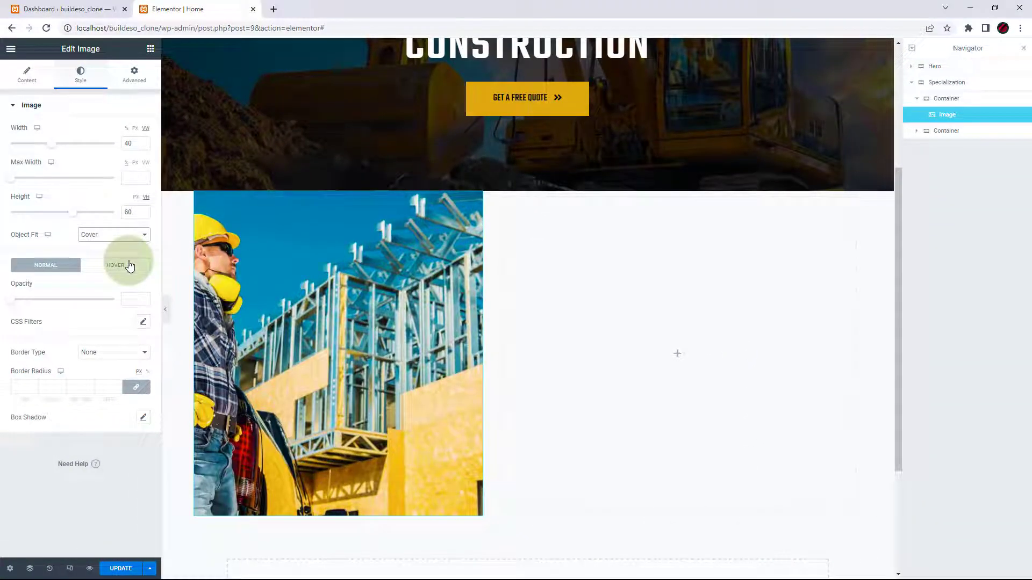
- Review the construction worker image in the Specialization section and save the page
{"action": "scroll", "coordinate": [437, 344], "scroll_direction": "up", "scroll_amount": 2}
{"action": "scroll", "coordinate": [442, 346], "scroll_direction": "down", "scroll_amount": 3}
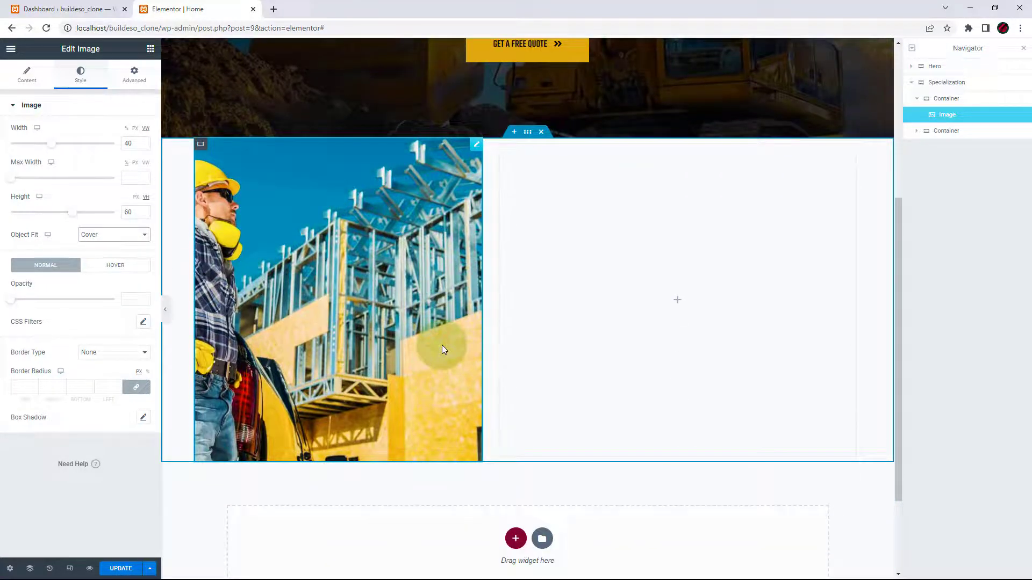
{"action": "left_click", "coordinate": [118, 569]}
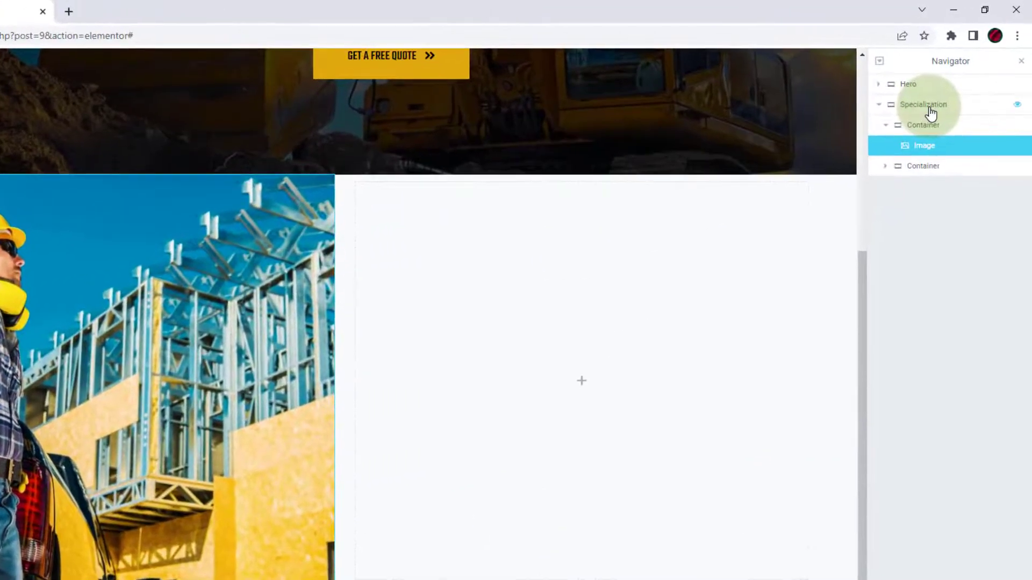
- Add a Heading widget to the empty second container of the Specialization section
{"action": "left_click", "coordinate": [950, 85]}
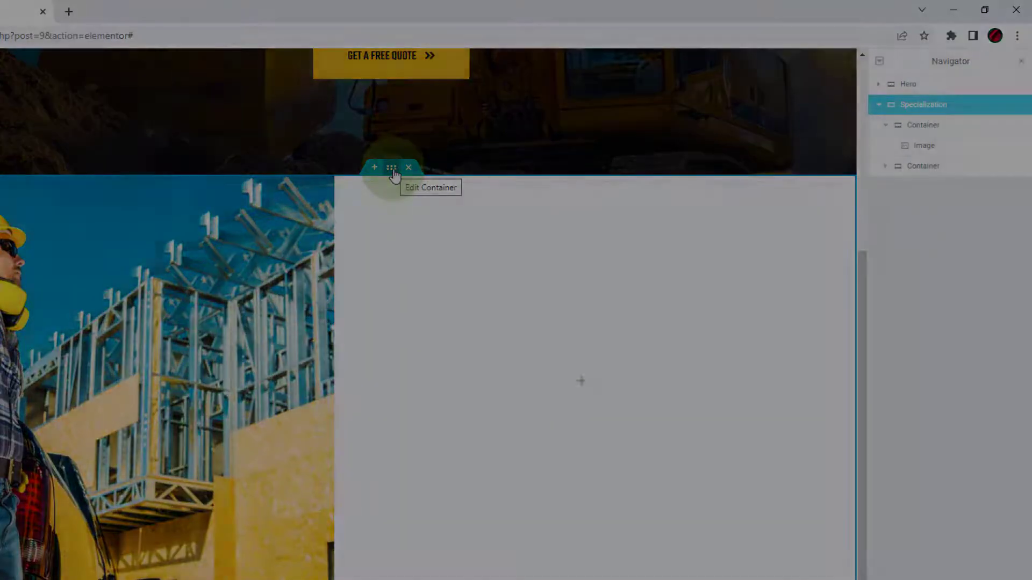
{"action": "left_click", "coordinate": [391, 167]}
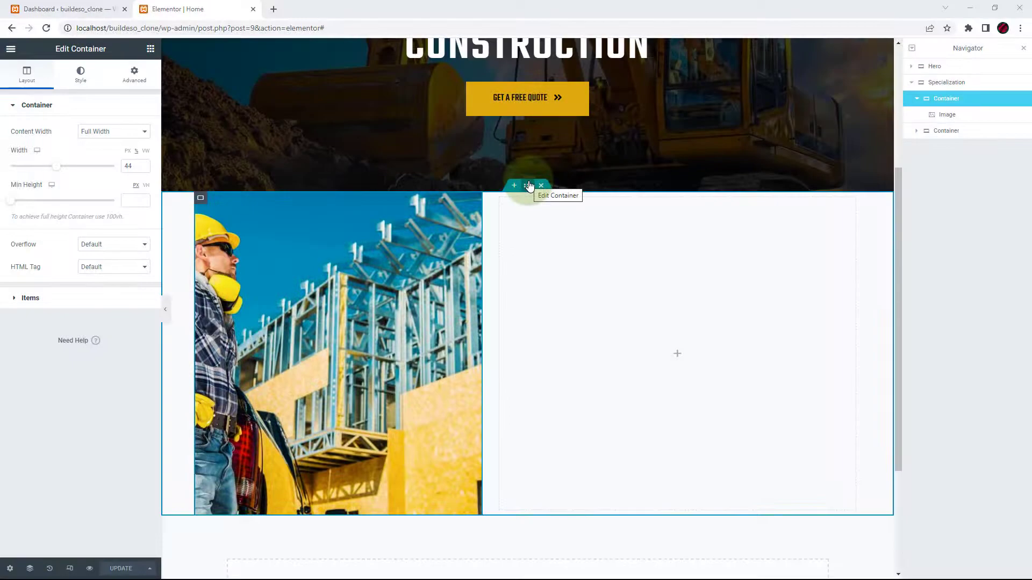
{"action": "left_click", "coordinate": [150, 49]}
{"action": "left_click_drag", "start_coordinate": [119, 177], "coordinate": [661, 331]}
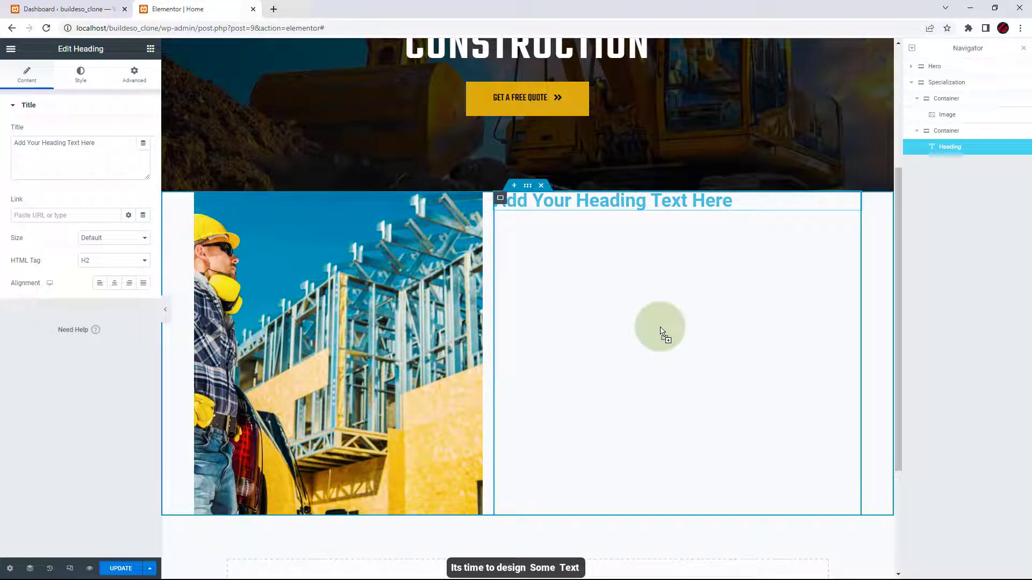
- Duplicate the new heading twice so that the container holds three stacked headings
{"action": "right_click", "coordinate": [854, 202]}
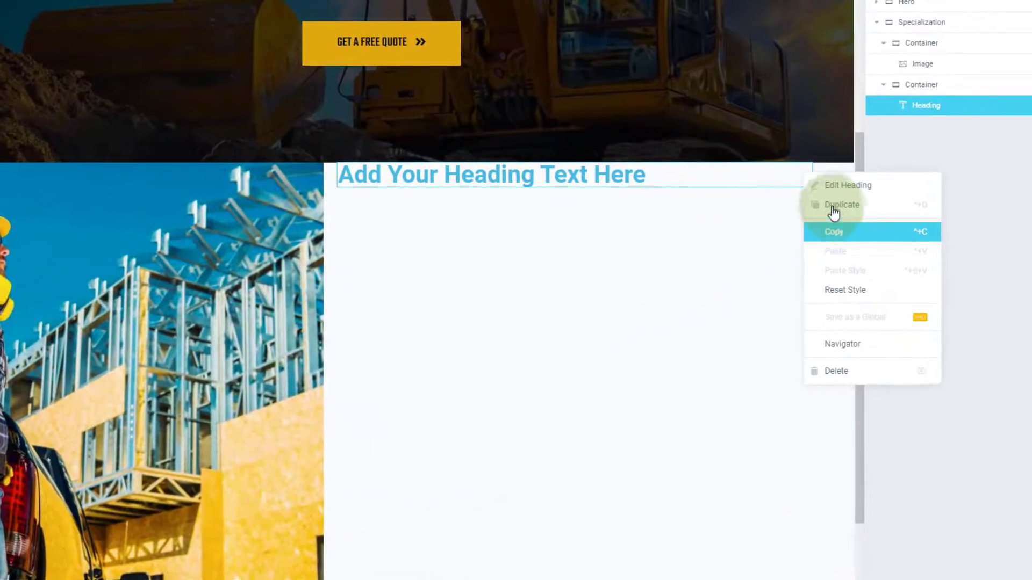
{"action": "left_click", "coordinate": [859, 217]}
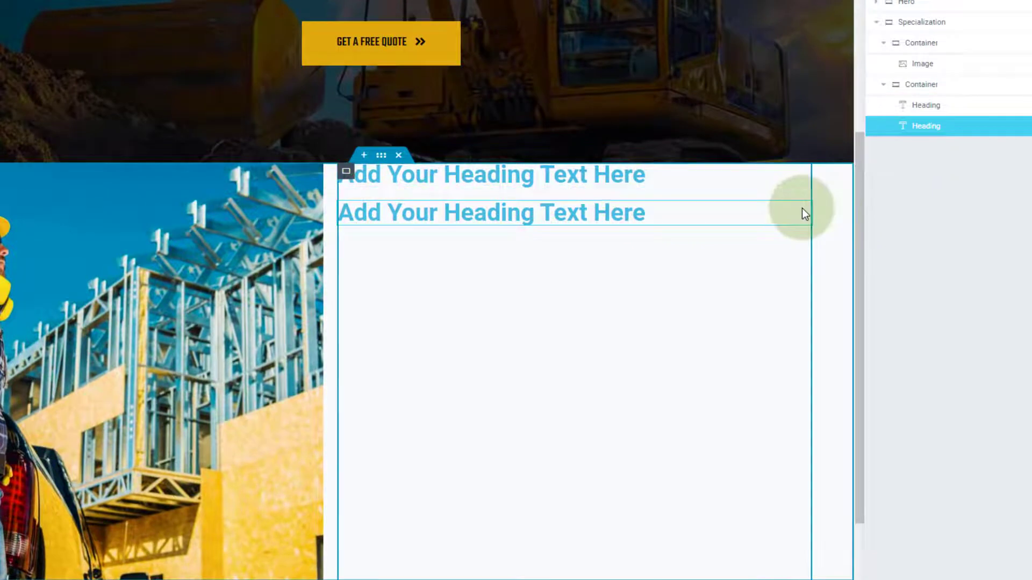
{"action": "right_click", "coordinate": [803, 213]}
{"action": "left_click", "coordinate": [834, 243]}
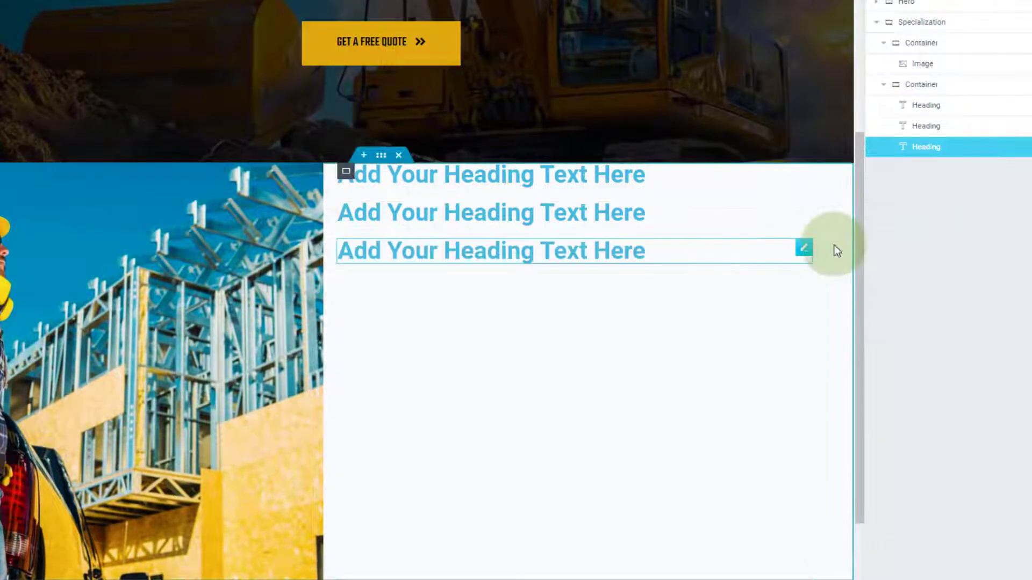
- Replace the first heading's text with "Our Specialization"
{"action": "left_click", "coordinate": [810, 186]}
{"action": "left_click_drag", "start_coordinate": [123, 121], "coordinate": [16, 118]}
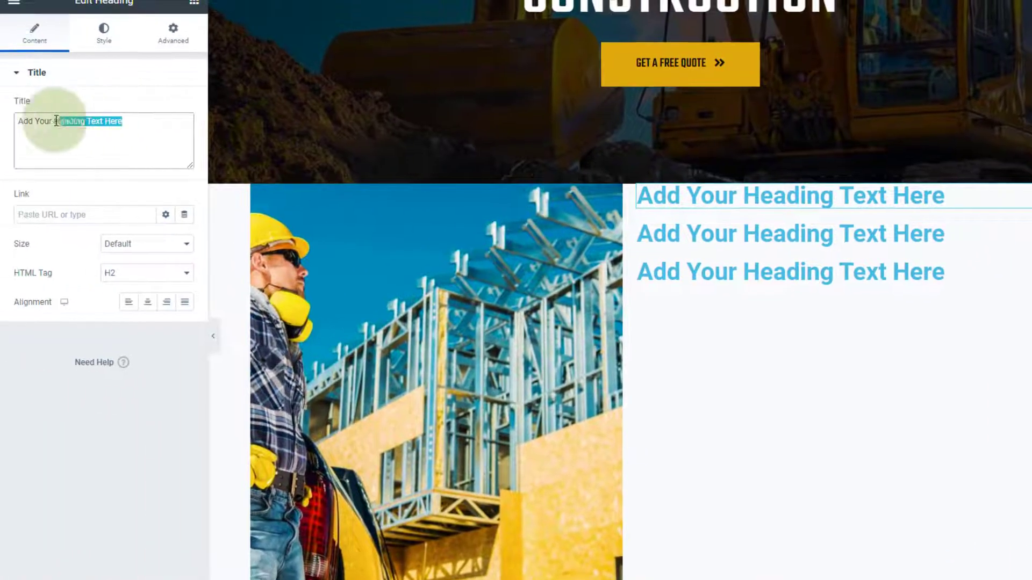
{"action": "key", "text": "BackSpace"}
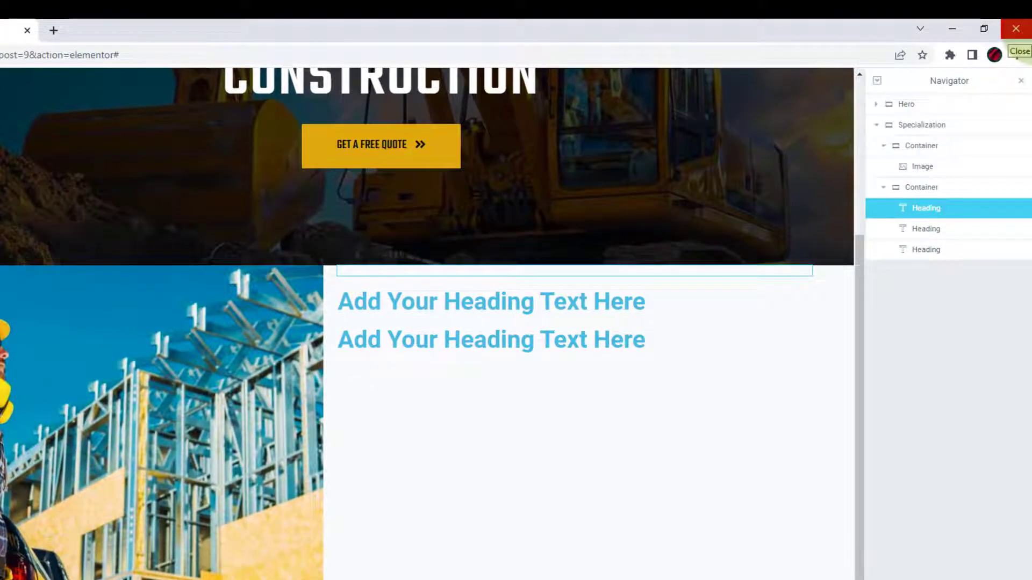
{"action": "type", "text": "OUR"}
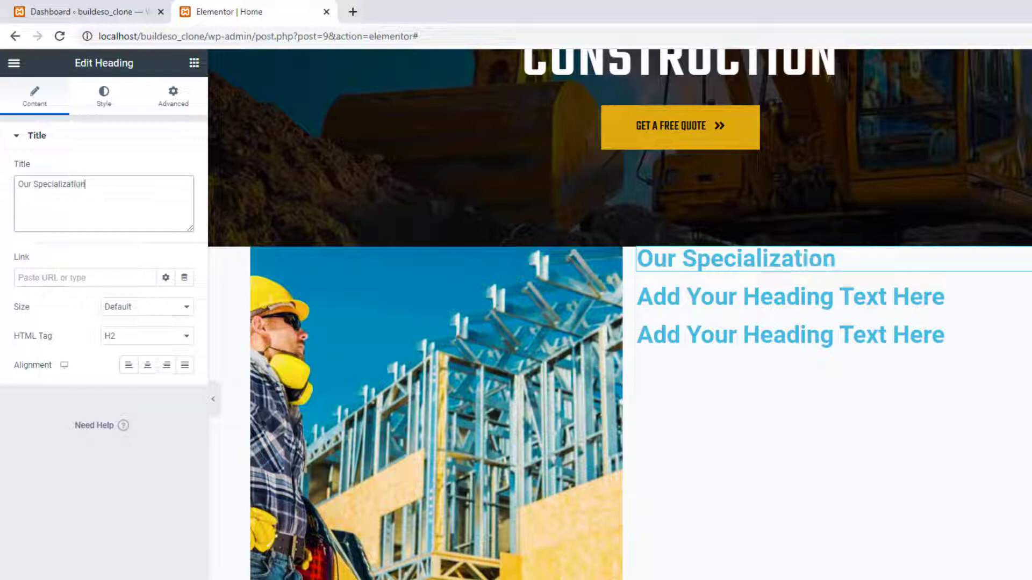
- Replace the second heading's text with "We are professional and reliable"
{"action": "left_click", "coordinate": [944, 249]}
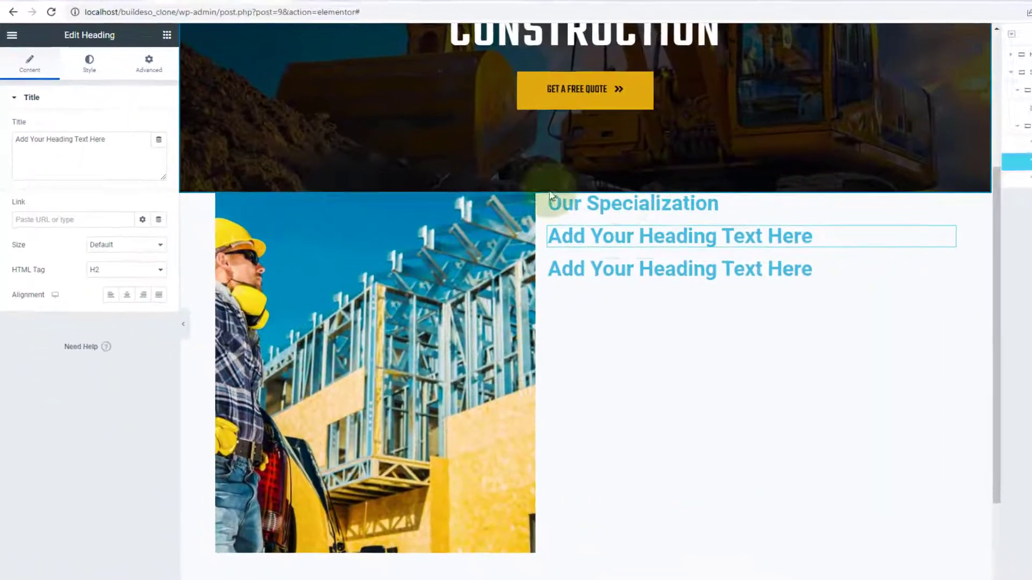
{"action": "left_click", "coordinate": [122, 142]}
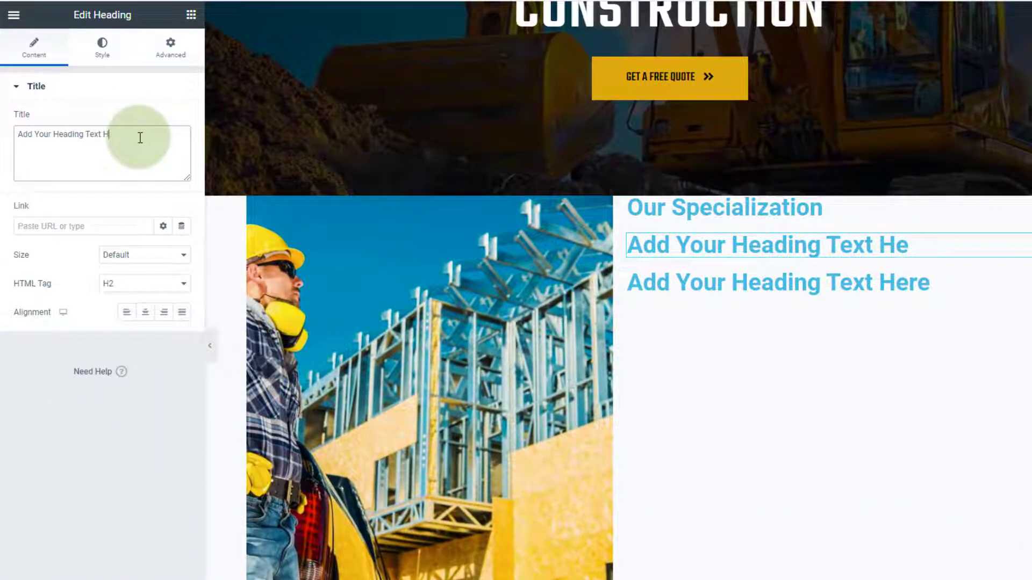
{"action": "key", "text": "BackSpace"}
{"action": "key", "text": "BackSpace"}
{"action": "key", "text": "BackSpace"}
{"action": "key", "text": "BackSpace"}
{"action": "key", "text": "BackSpace"}
{"action": "key", "text": "BackSpace"}
{"action": "key", "text": "BackSpace"}
{"action": "key", "text": "BackSpace"}
{"action": "key", "text": "BackSpace"}
{"action": "key", "text": "BackSpace"}
{"action": "key", "text": "BackSpace"}
{"action": "key", "text": "BackSpace"}
{"action": "key", "text": "BackSpace"}
{"action": "key", "text": "BackSpace"}
{"action": "key", "text": "BackSpace"}
{"action": "key", "text": "BackSpace"}
{"action": "key", "text": "BackSpace"}
{"action": "key", "text": "BackSpace"}
{"action": "key", "text": "BackSpace"}
{"action": "key", "text": "BackSpace"}
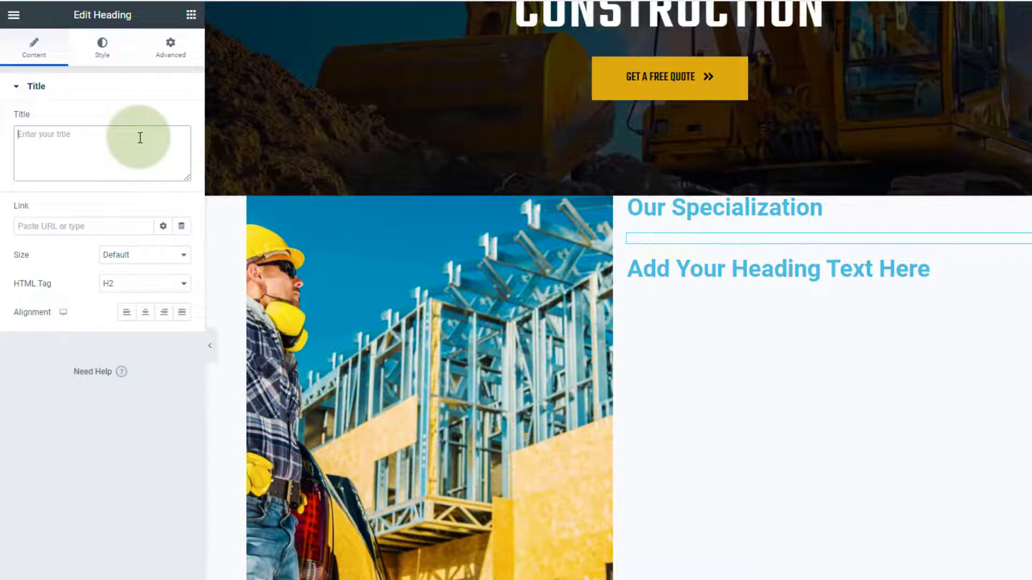
{"action": "type", "text": "We are"}
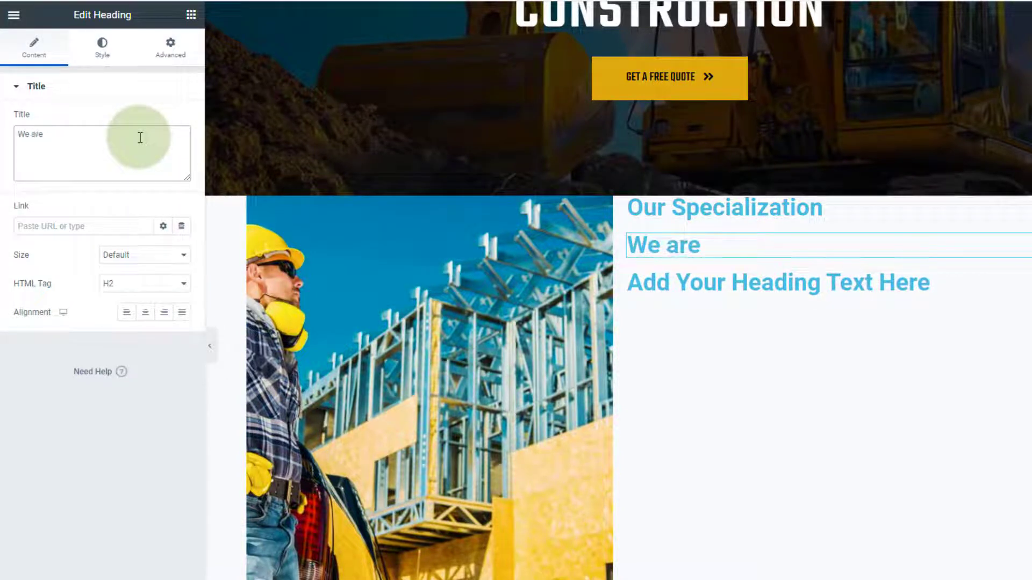
{"action": "type", "text": " professional"}
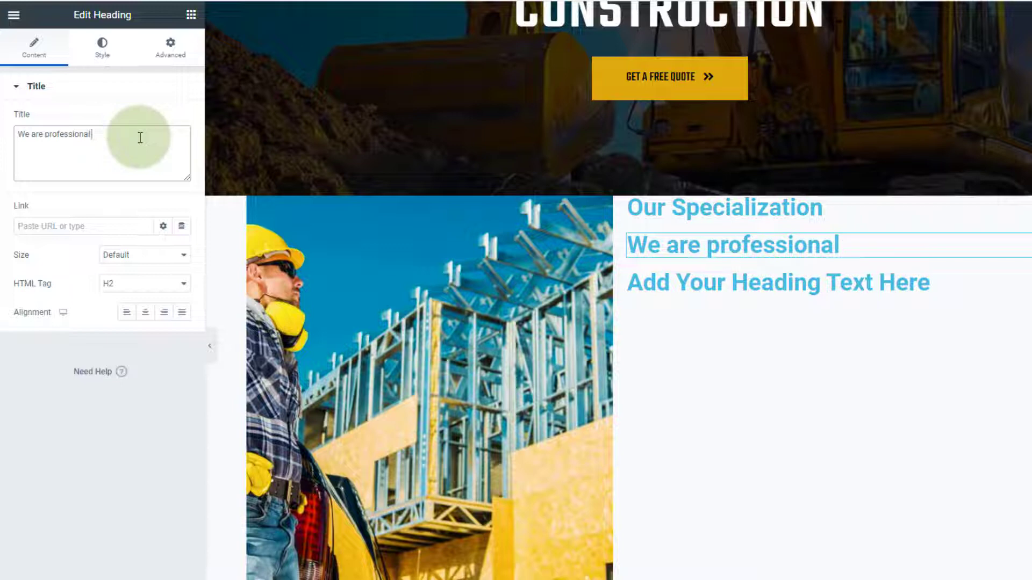
{"action": "type", "text": "sand reliable"}
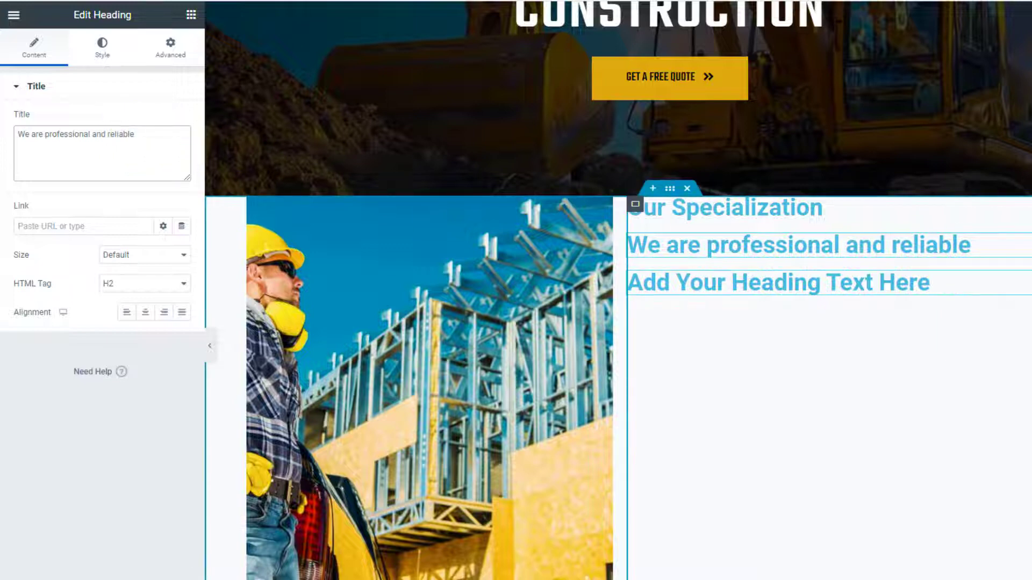
- Replace the third heading's text with the copied paragraph that starts "Our partnership with our clients is based on mutual trust"
{"action": "left_click", "coordinate": [1019, 276]}
{"action": "left_click", "coordinate": [128, 138]}
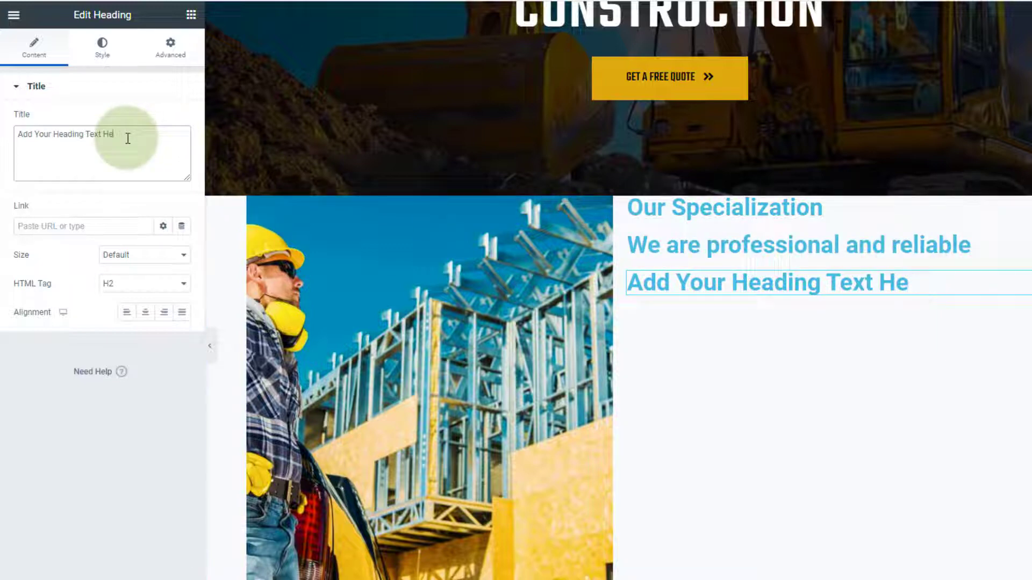
{"action": "key", "text": "BackSpace"}
{"action": "key", "text": "BackSpace"}
{"action": "key", "text": "BackSpace"}
{"action": "key", "text": "BackSpace"}
{"action": "key", "text": "BackSpace"}
{"action": "key", "text": "BackSpace"}
{"action": "key", "text": "BackSpace"}
{"action": "key", "text": "BackSpace"}
{"action": "key", "text": "BackSpace"}
{"action": "key", "text": "BackSpace"}
{"action": "key", "text": "BackSpace"}
{"action": "key", "text": "BackSpace"}
{"action": "key", "text": "BackSpace"}
{"action": "key", "text": "BackSpace"}
{"action": "key", "text": "BackSpace"}
{"action": "key", "text": "BackSpace"}
{"action": "key", "text": "BackSpace"}
{"action": "key", "text": "BackSpace"}
{"action": "key", "text": "BackSpace"}
{"action": "key", "text": "BackSpace"}
{"action": "right_click", "coordinate": [23, 138]}
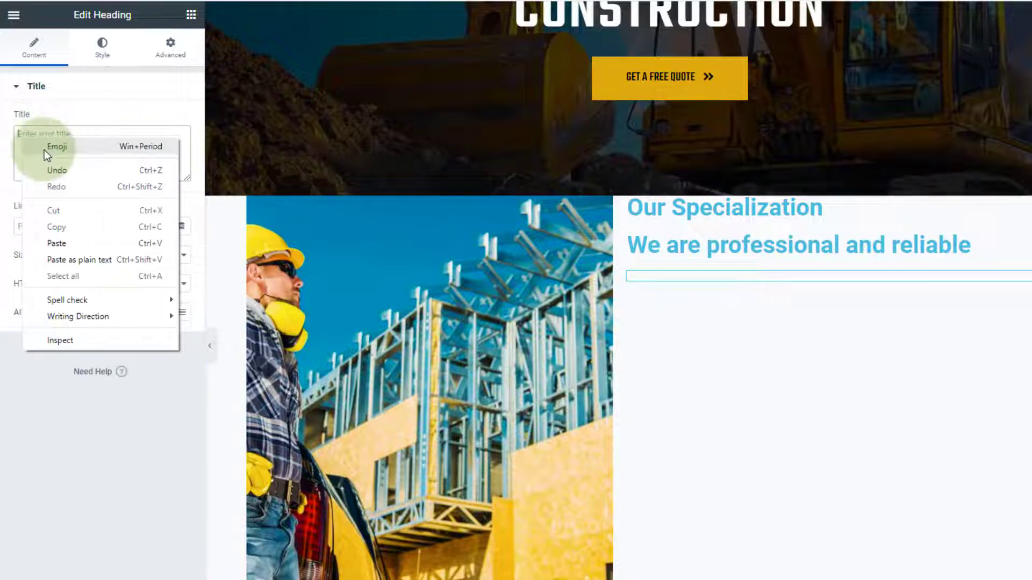
{"action": "left_click", "coordinate": [65, 243]}
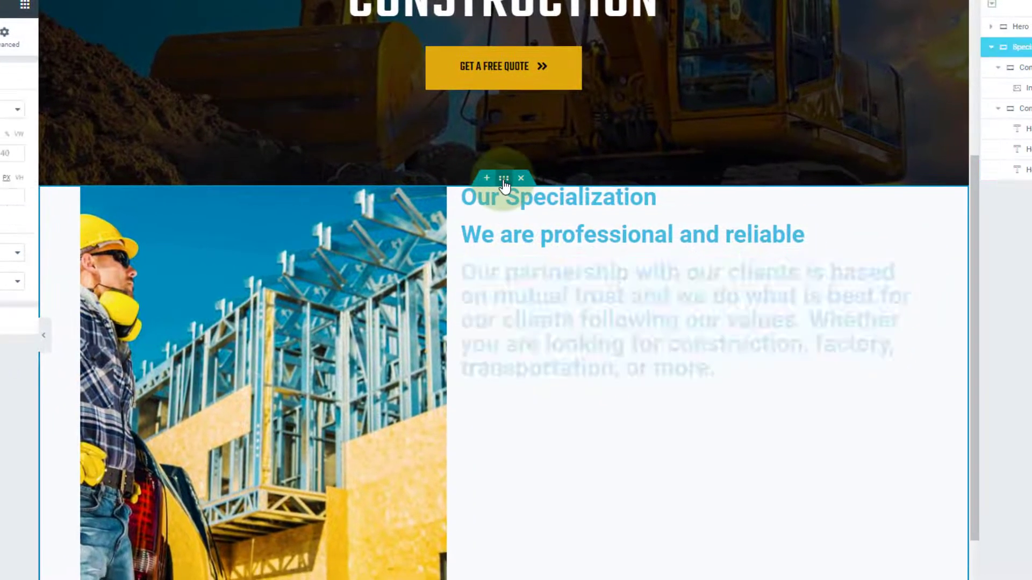
- Set the text color of the "Our Specialization" heading to #3c3e45
{"action": "left_click", "coordinate": [921, 193]}
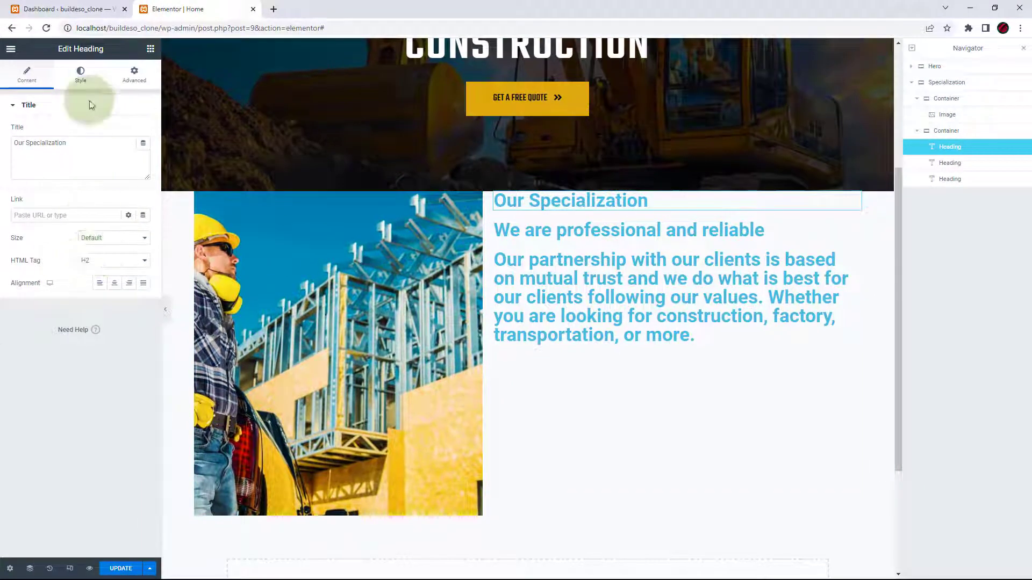
{"action": "left_click", "coordinate": [84, 74]}
{"action": "left_click", "coordinate": [143, 131]}
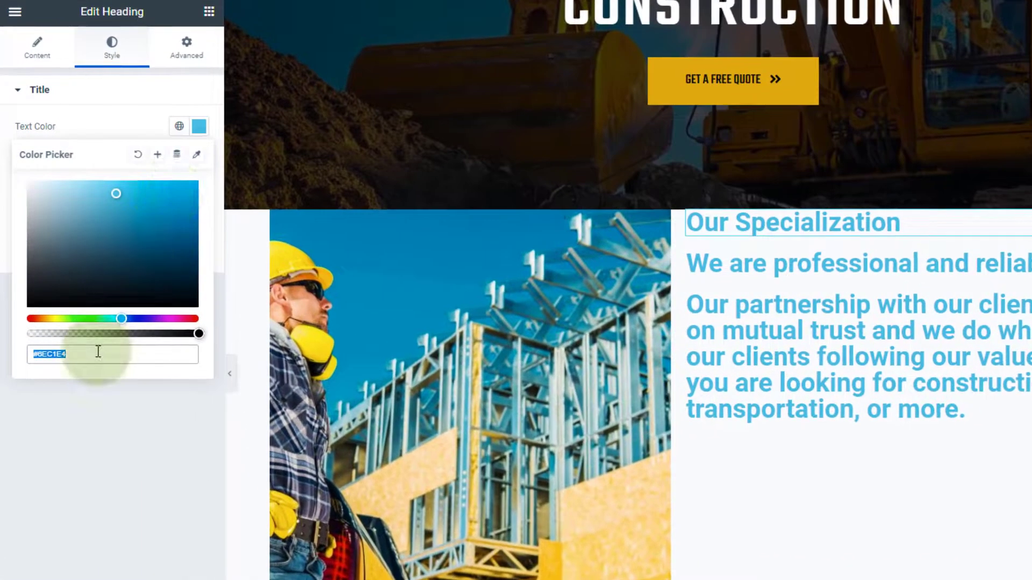
{"action": "key", "text": "BackSpace"}
{"action": "key", "text": "BackSpace"}
{"action": "key", "text": "BackSpace"}
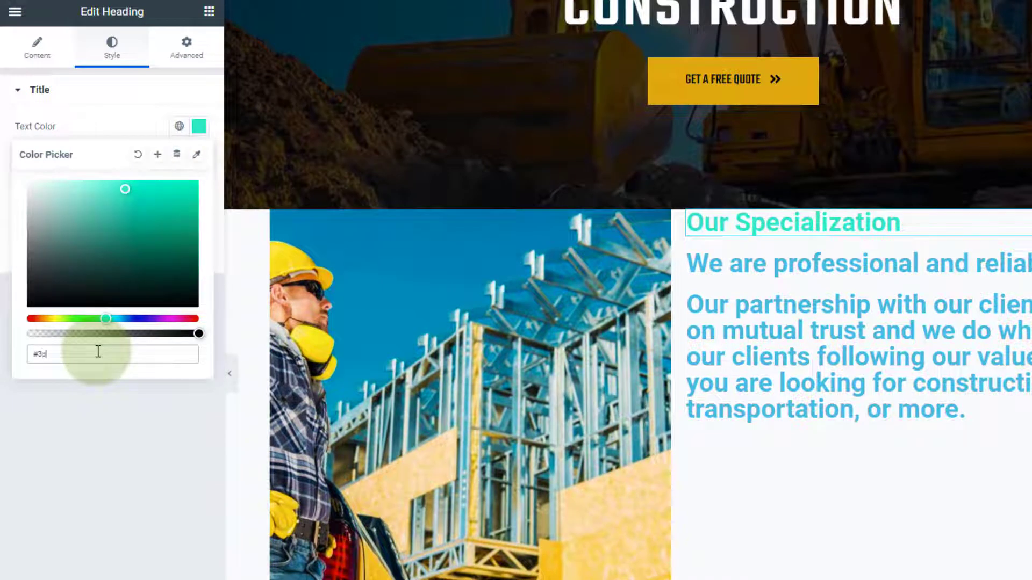
{"action": "type", "text": "3c3e45"}
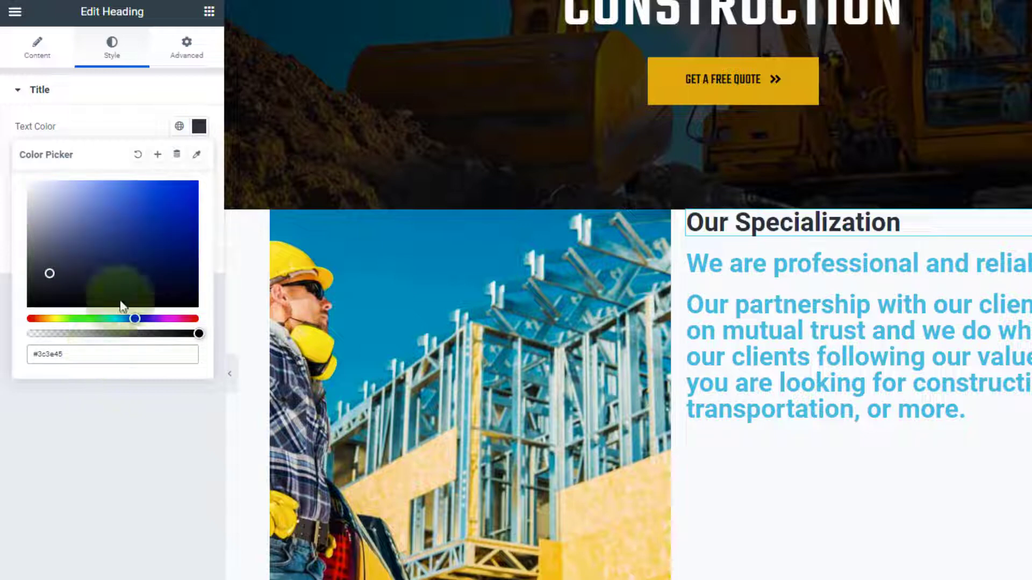
{"action": "left_click", "coordinate": [199, 127]}
- Set the "Our Specialization" heading's font family to Teko and its size to 21 px
{"action": "left_click", "coordinate": [200, 158]}
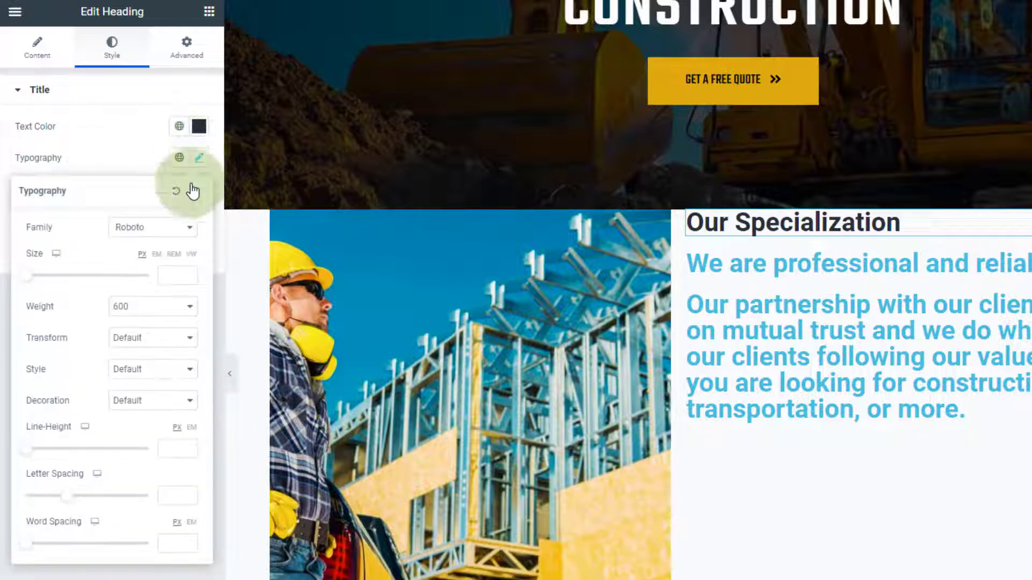
{"action": "left_click", "coordinate": [166, 228]}
{"action": "type", "text": "teko"}
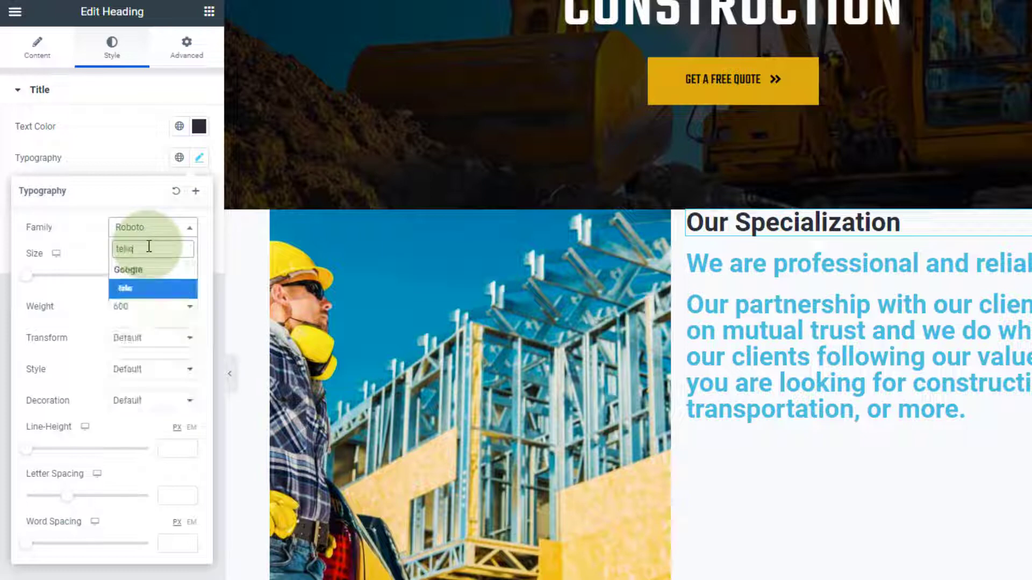
{"action": "key", "text": "Return"}
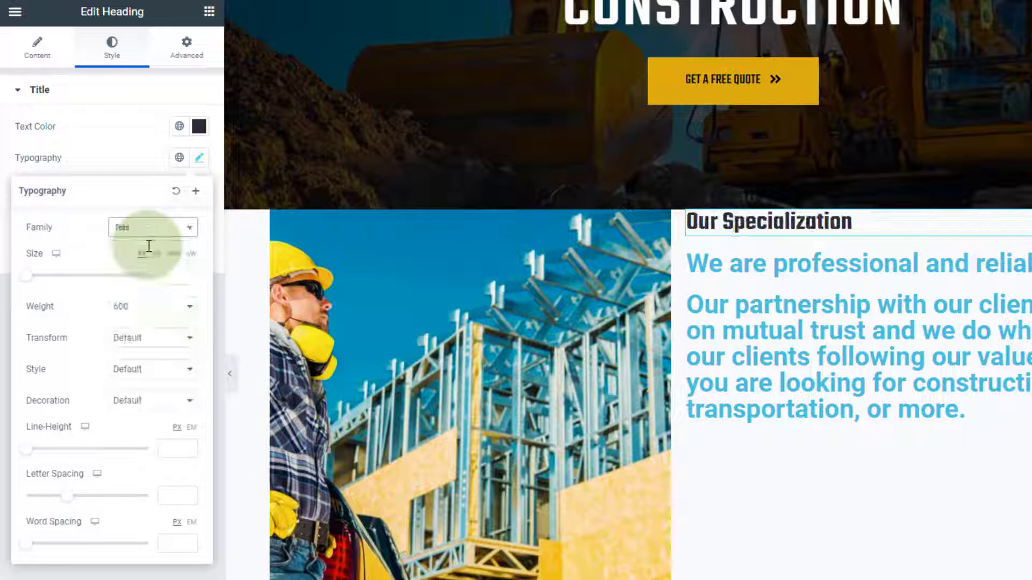
{"action": "left_click_drag", "start_coordinate": [31, 279], "coordinate": [91, 285]}
{"action": "left_click", "coordinate": [189, 277]}
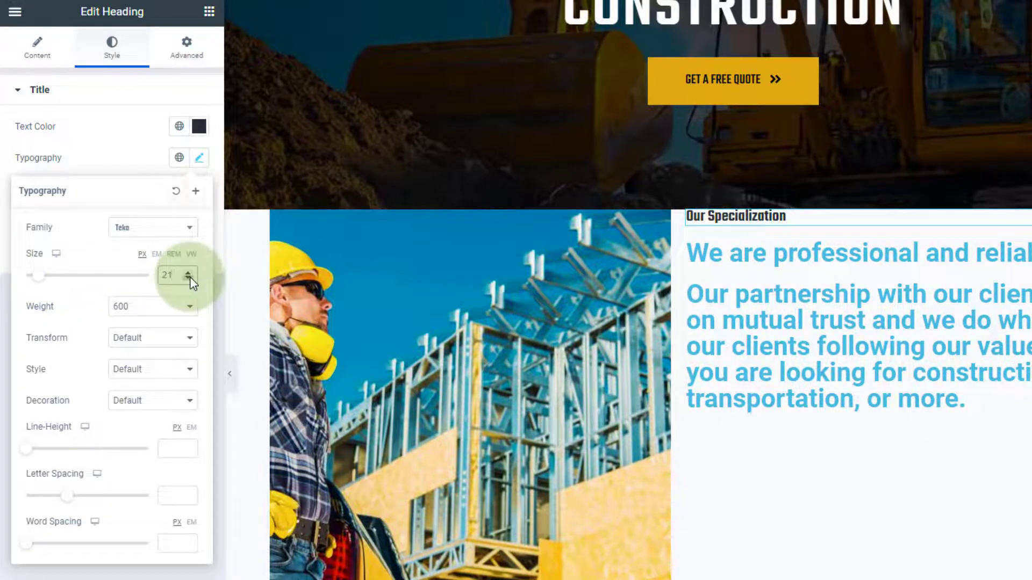
- Set the "Our Specialization" heading's font weight to 400 and its text transform to uppercase
{"action": "left_click", "coordinate": [157, 309]}
{"action": "left_click", "coordinate": [141, 348]}
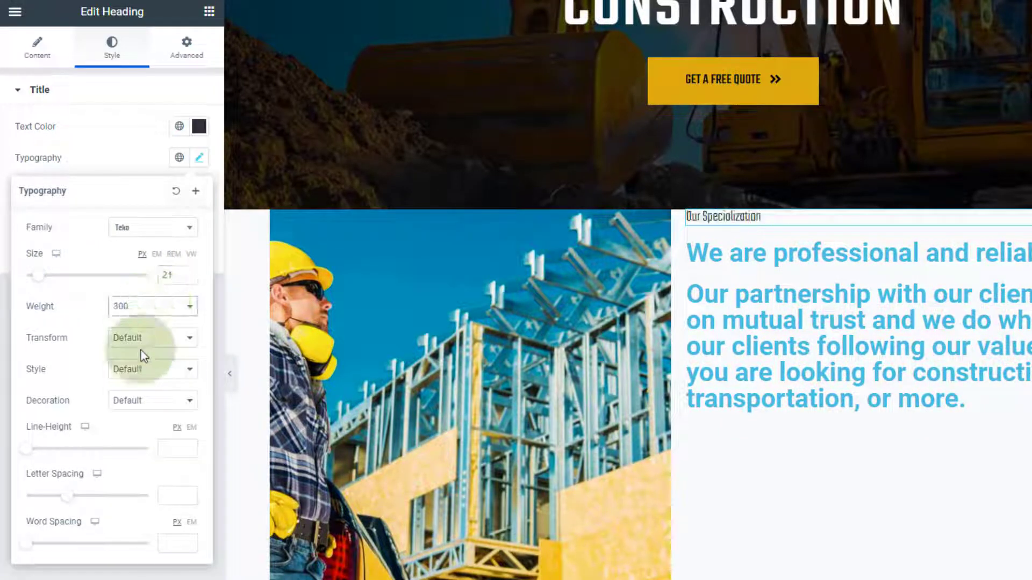
{"action": "left_click", "coordinate": [161, 307]}
{"action": "left_click", "coordinate": [137, 351]}
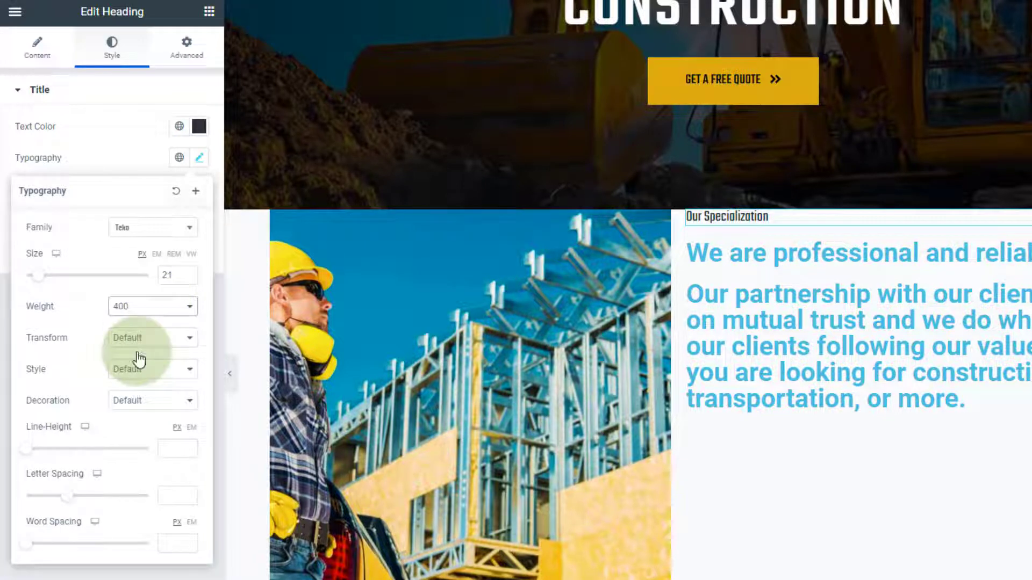
{"action": "left_click", "coordinate": [162, 338]}
{"action": "left_click", "coordinate": [153, 365]}
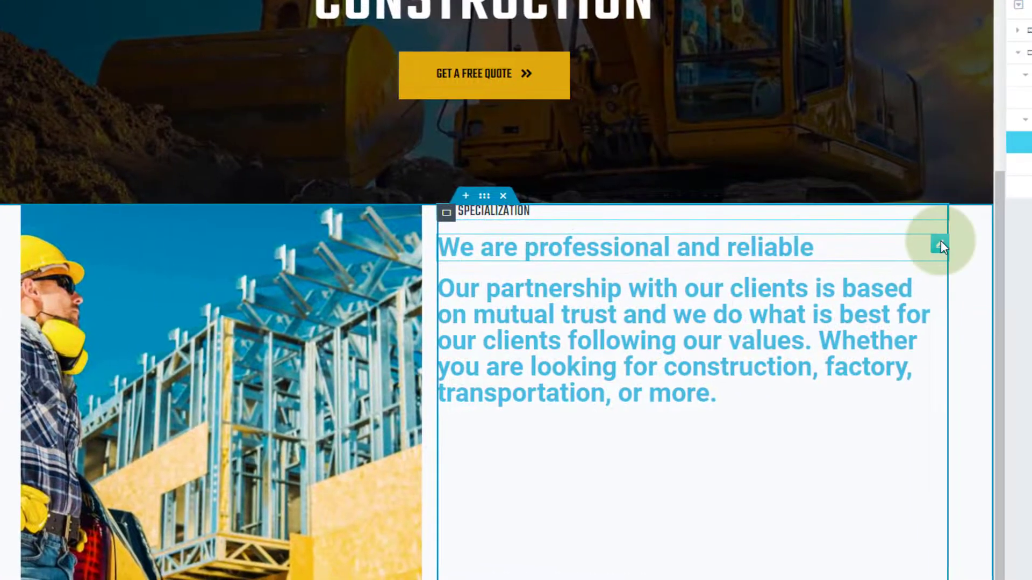
- Set the "We are professional and reliable" heading's HTML tag to H1 and open its style settings
{"action": "left_click", "coordinate": [938, 244]}
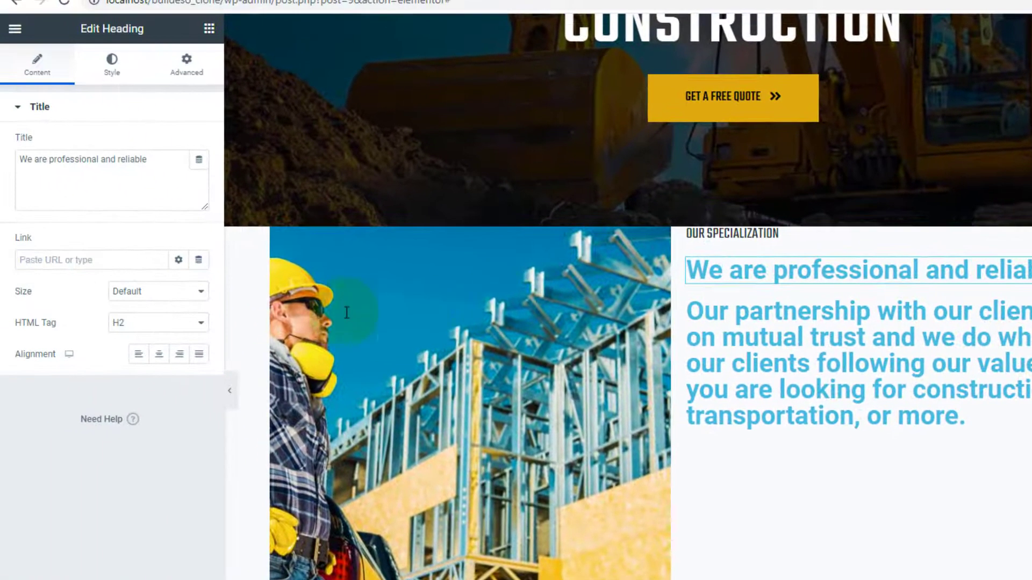
{"action": "left_click", "coordinate": [141, 324]}
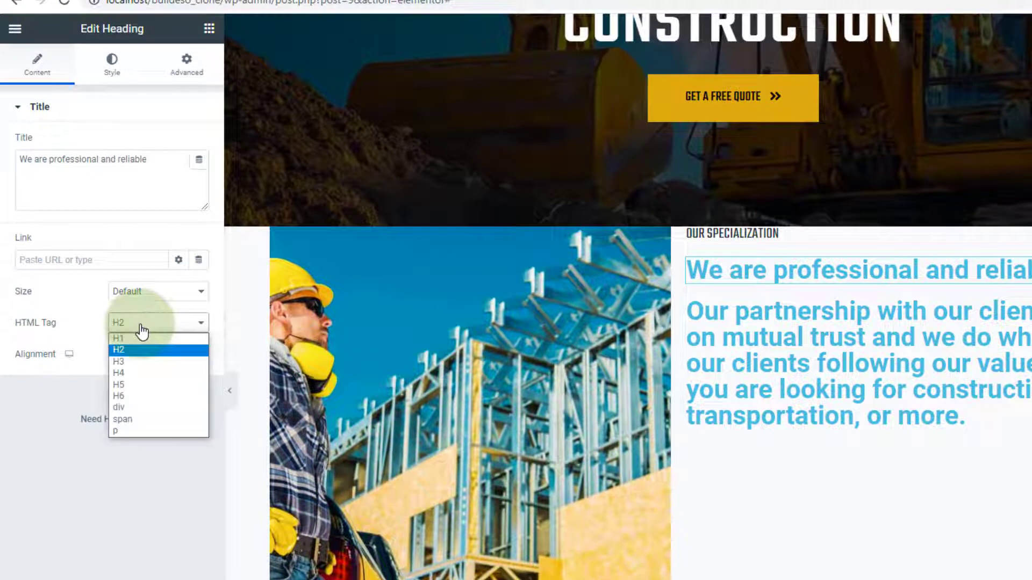
{"action": "left_click", "coordinate": [138, 338]}
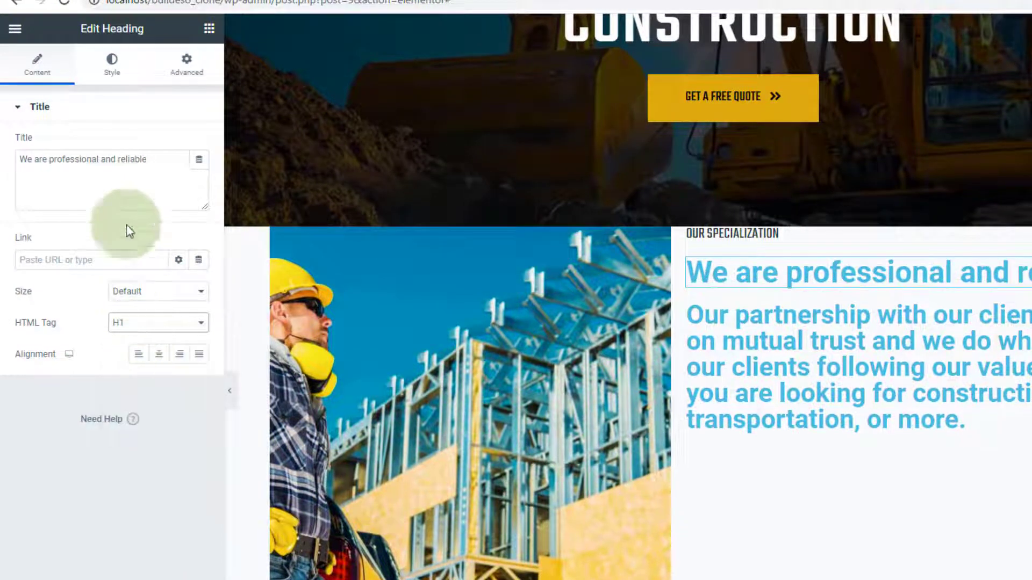
{"action": "left_click", "coordinate": [112, 60]}
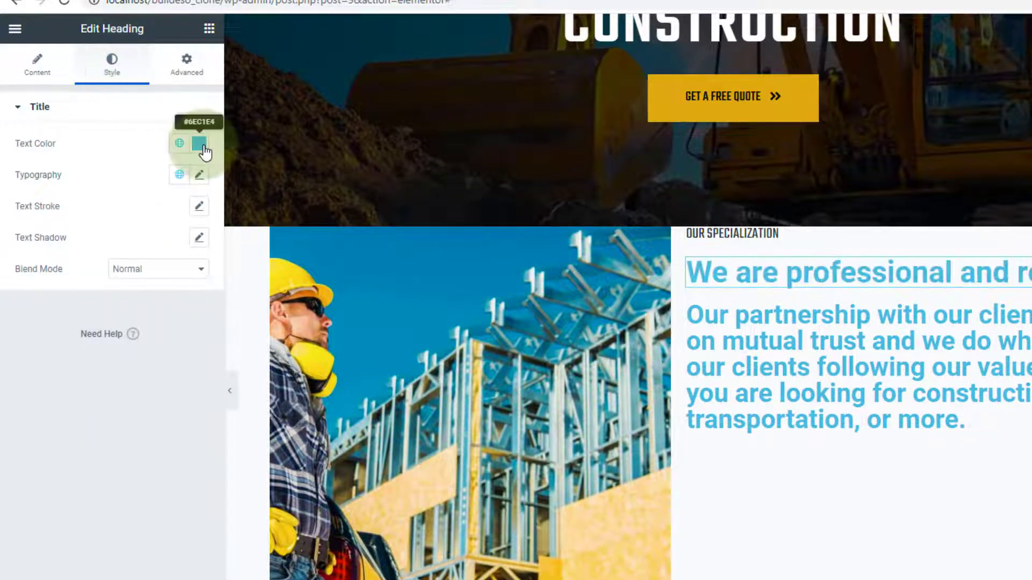
- Set the "We are professional and reliable" heading's text color to the global color Theme Color Palette 1
{"action": "left_click", "coordinate": [203, 151]}
{"action": "left_click", "coordinate": [179, 143]}
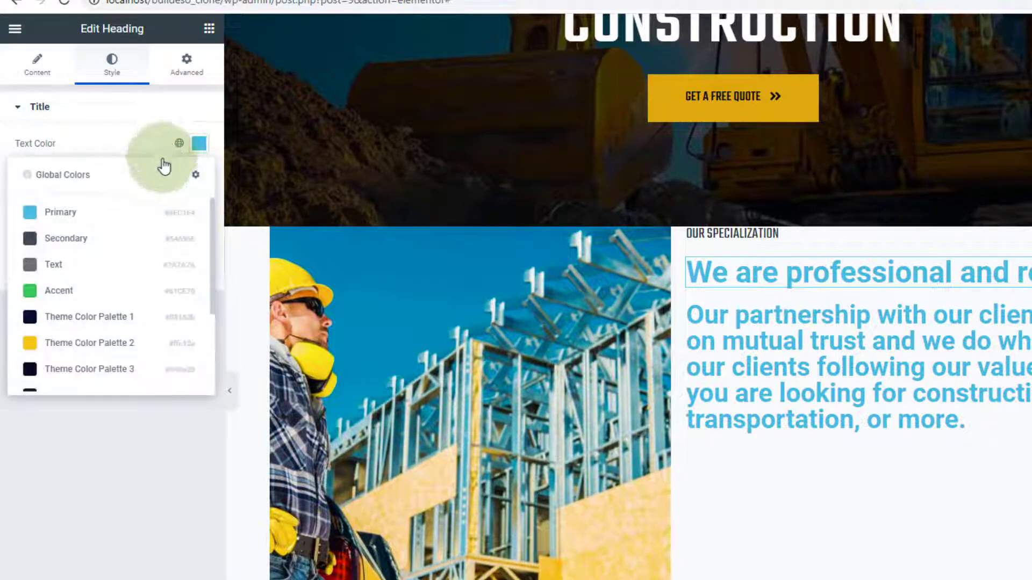
{"action": "left_click", "coordinate": [67, 318]}
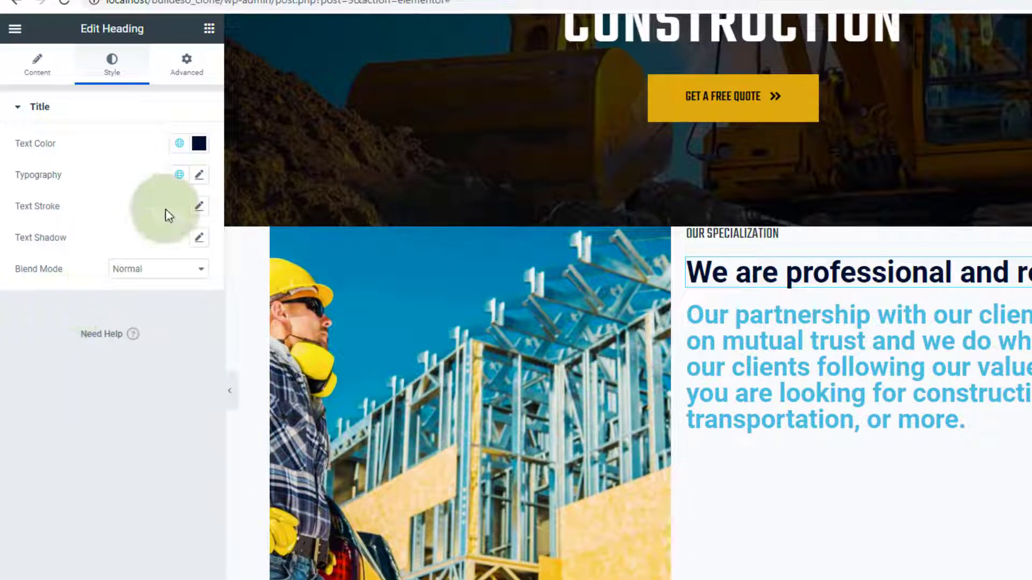
- Set the "We are professional and reliable" heading's font family to Teko and its text transform to uppercase
{"action": "left_click", "coordinate": [199, 174]}
{"action": "left_click", "coordinate": [161, 246]}
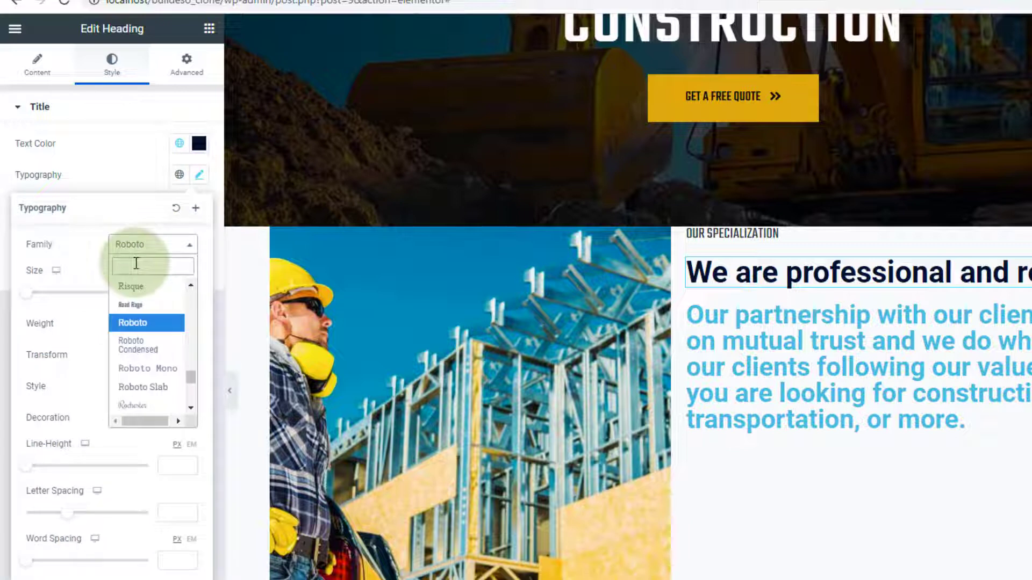
{"action": "type", "text": "teko"}
{"action": "key", "text": "Return"}
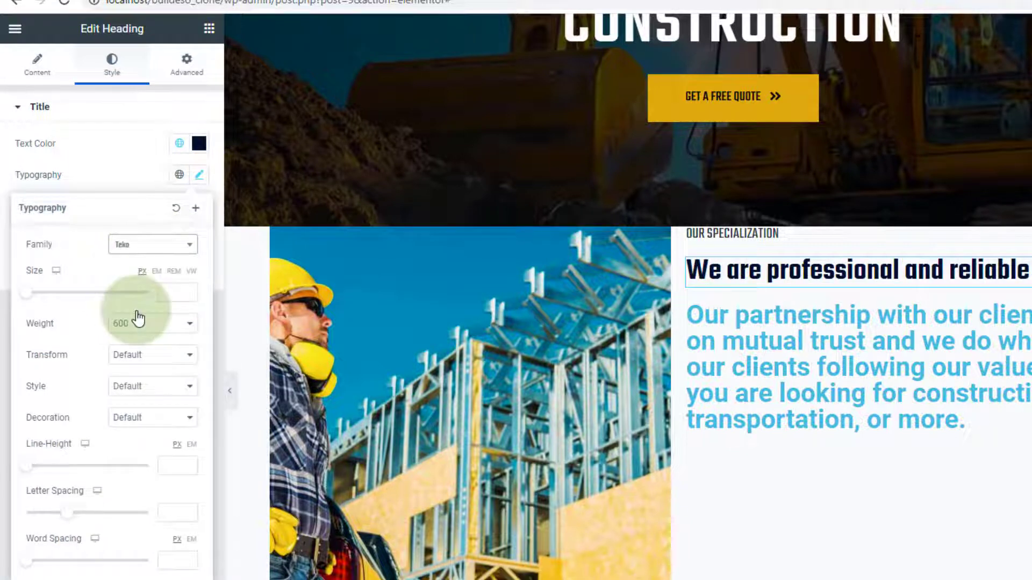
{"action": "left_click", "coordinate": [138, 355]}
{"action": "left_click", "coordinate": [138, 379]}
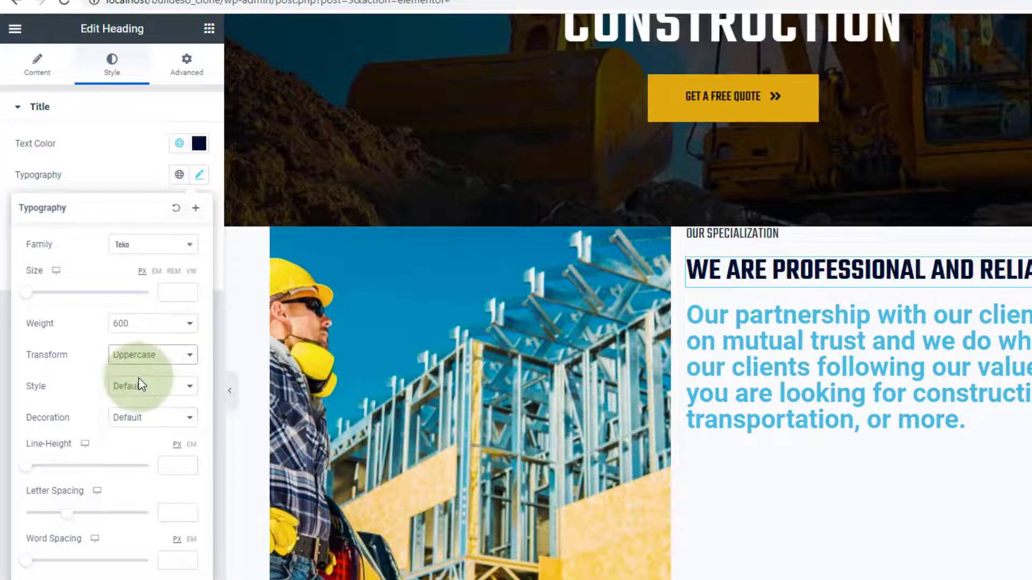
- Set the "We are professional and reliable" heading's line height to 66 px, letter spacing to 0.8 and font size to 51 px
{"action": "left_click_drag", "start_coordinate": [26, 465], "coordinate": [106, 473]}
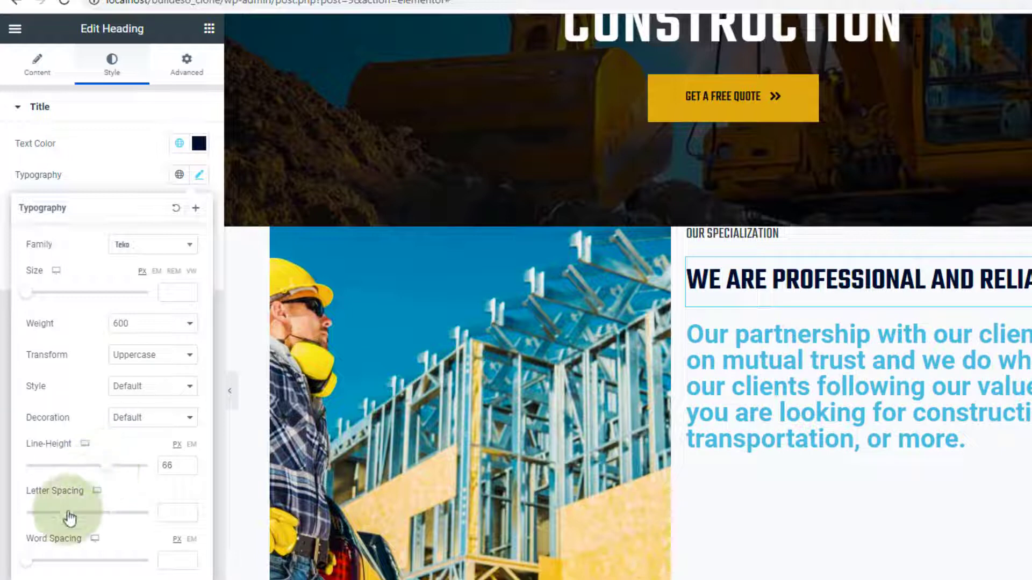
{"action": "left_click_drag", "start_coordinate": [70, 514], "coordinate": [75, 518]}
{"action": "left_click_drag", "start_coordinate": [28, 295], "coordinate": [69, 302]}
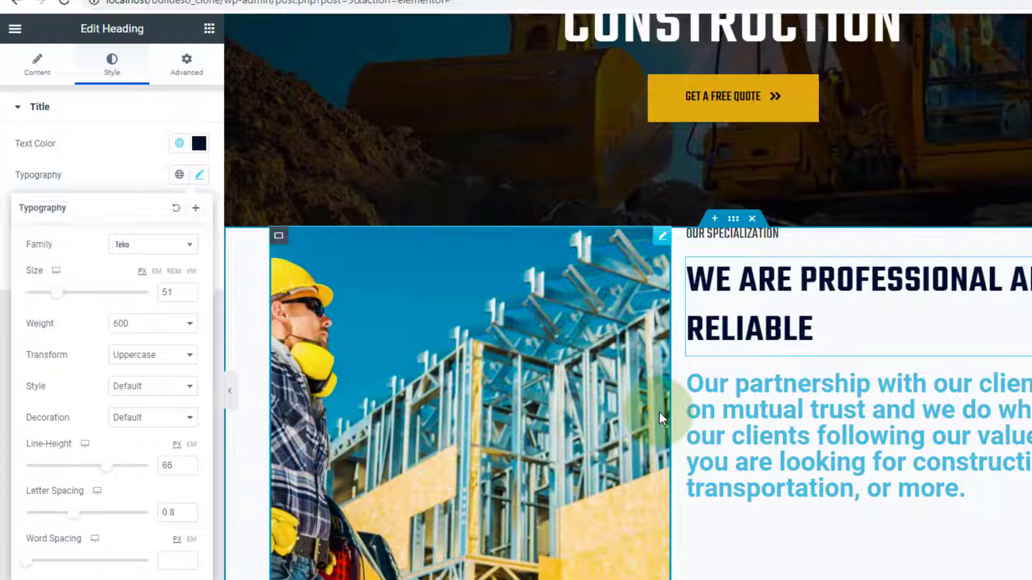
{"action": "left_click", "coordinate": [346, 251]}
{"action": "left_click", "coordinate": [199, 176]}
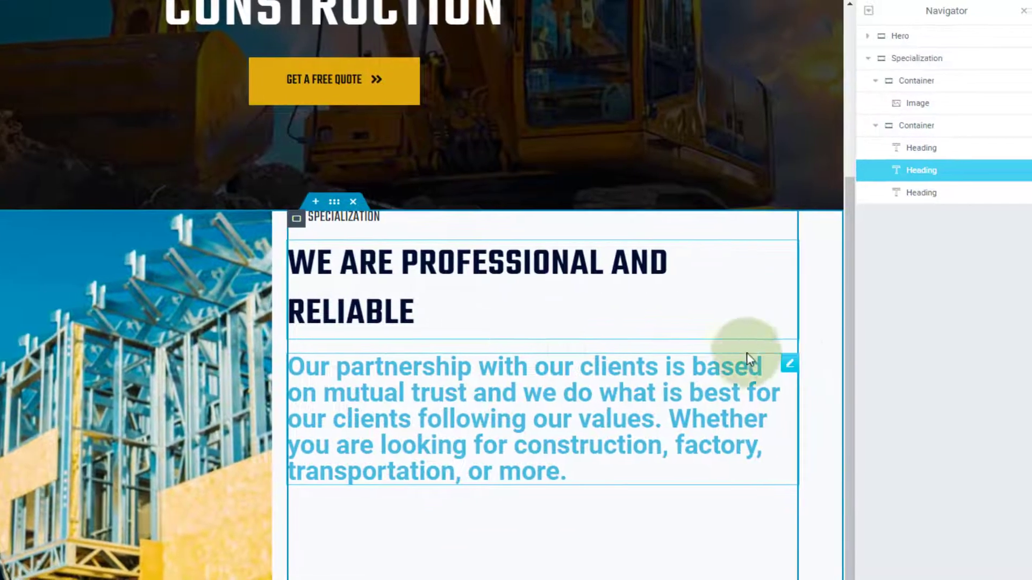
- Set the text color of the "Our partnership with our clients" heading to #3c3e45
{"action": "left_click", "coordinate": [894, 376]}
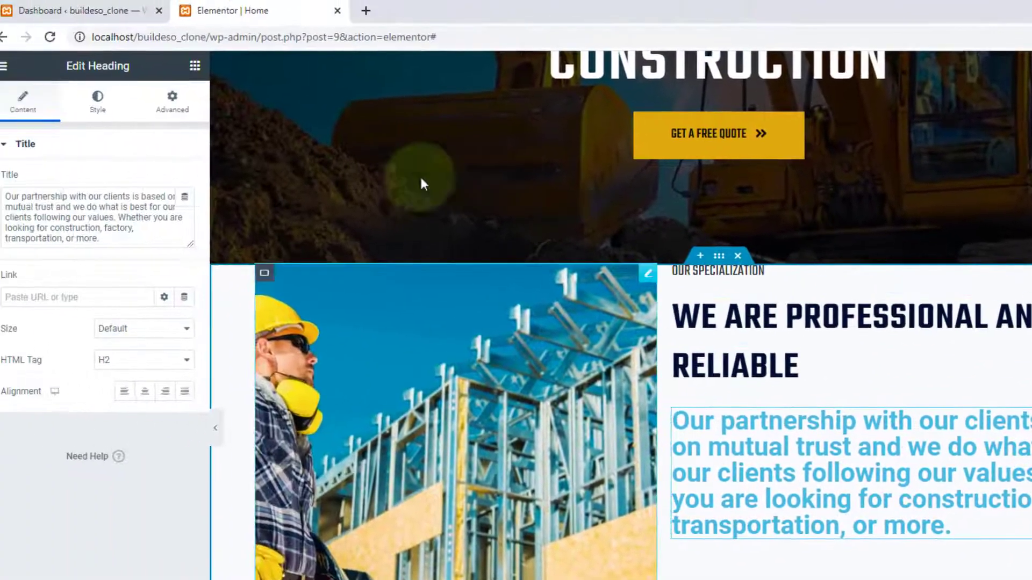
{"action": "left_click", "coordinate": [180, 105]}
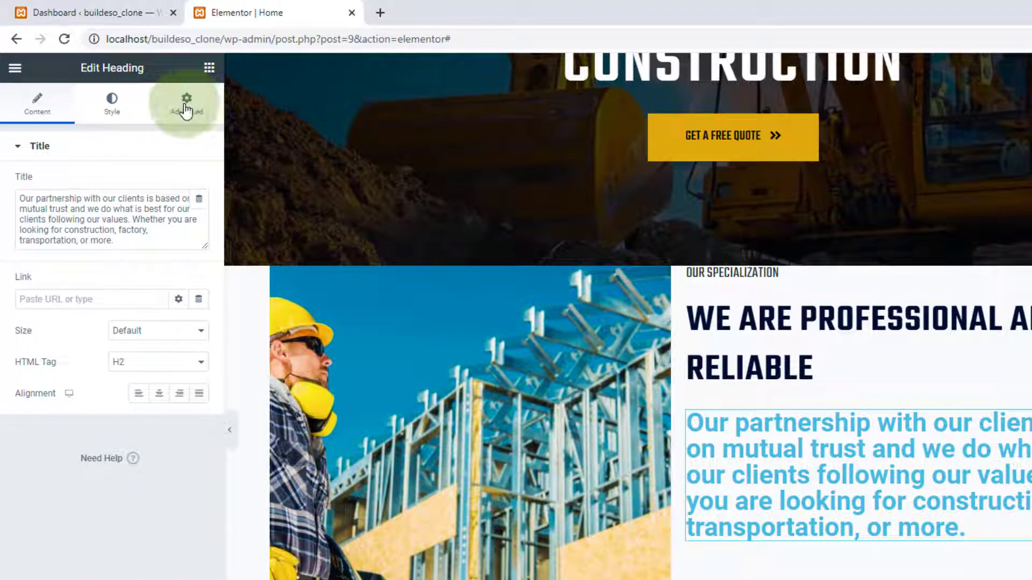
{"action": "left_click", "coordinate": [111, 102]}
{"action": "left_click", "coordinate": [203, 185]}
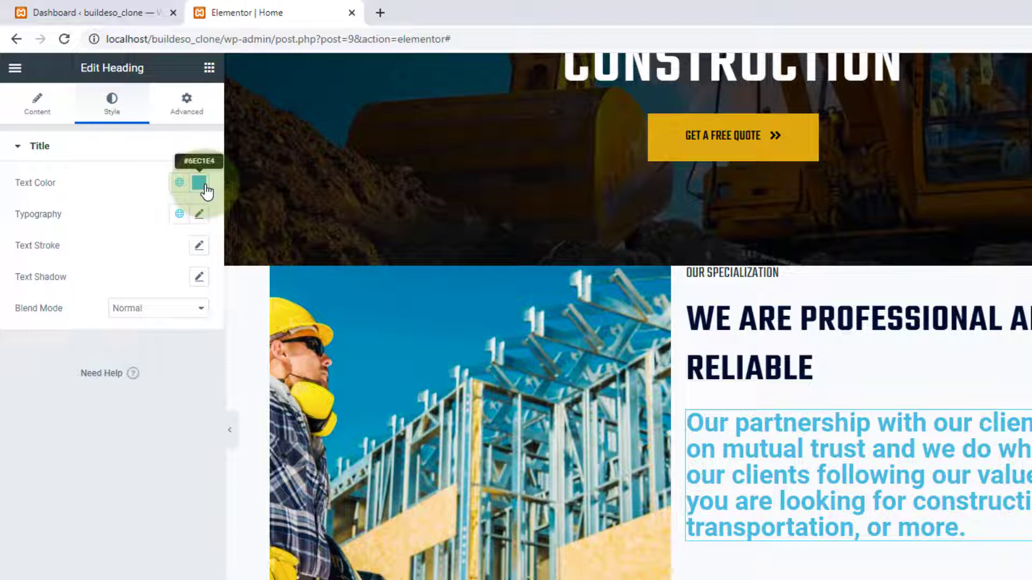
{"action": "left_click", "coordinate": [101, 413]}
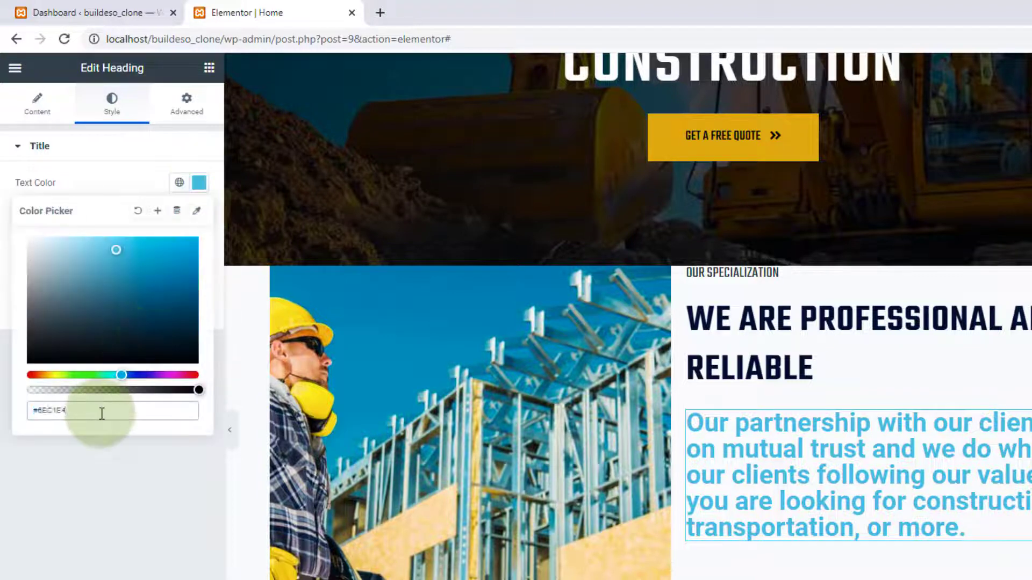
{"action": "key", "text": "BackSpace"}
{"action": "key", "text": "BackSpace"}
{"action": "key", "text": "BackSpace"}
{"action": "key", "text": "BackSpace"}
{"action": "key", "text": "BackSpace"}
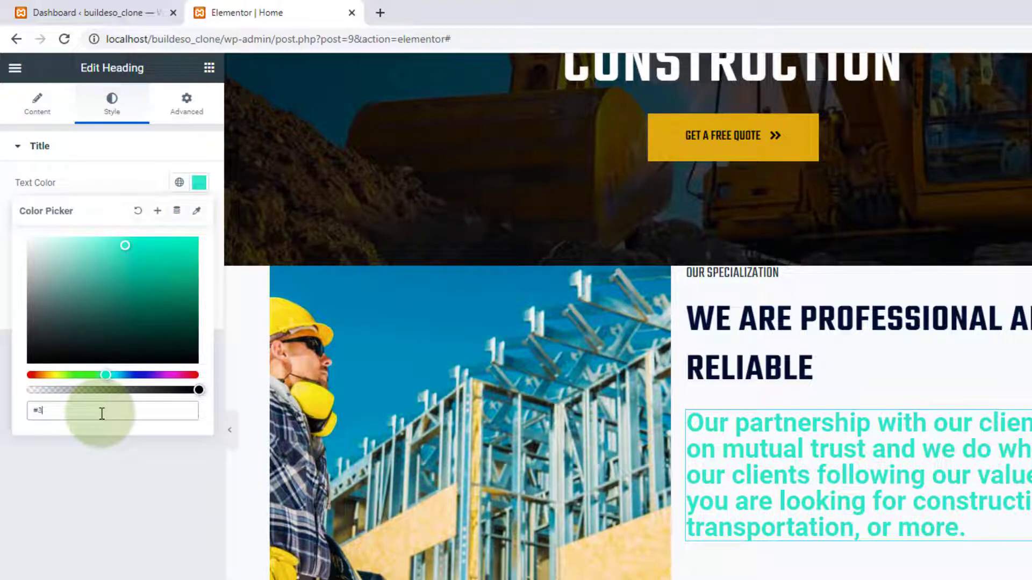
{"action": "type", "text": "3c3e45"}
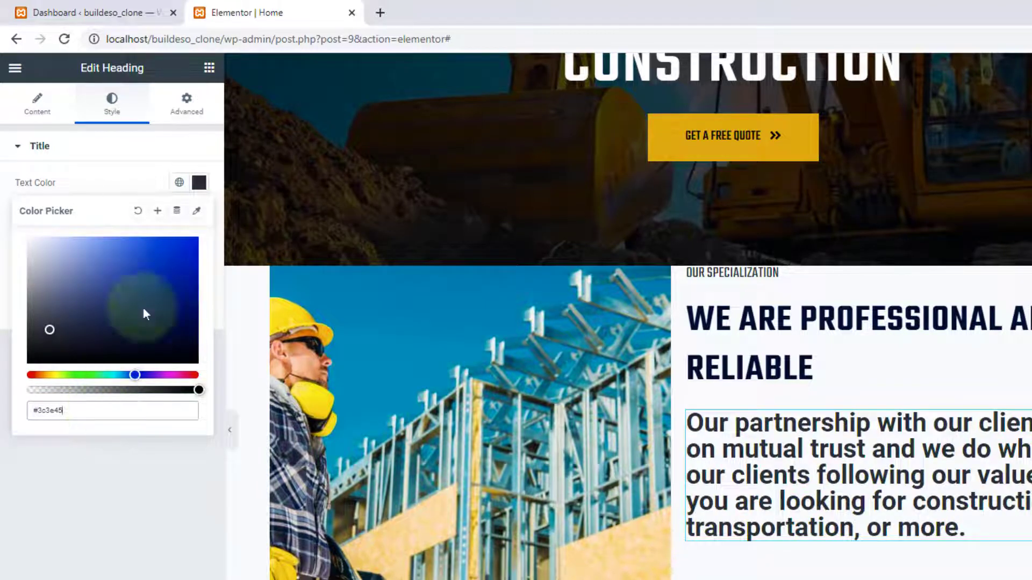
{"action": "left_click", "coordinate": [199, 182]}
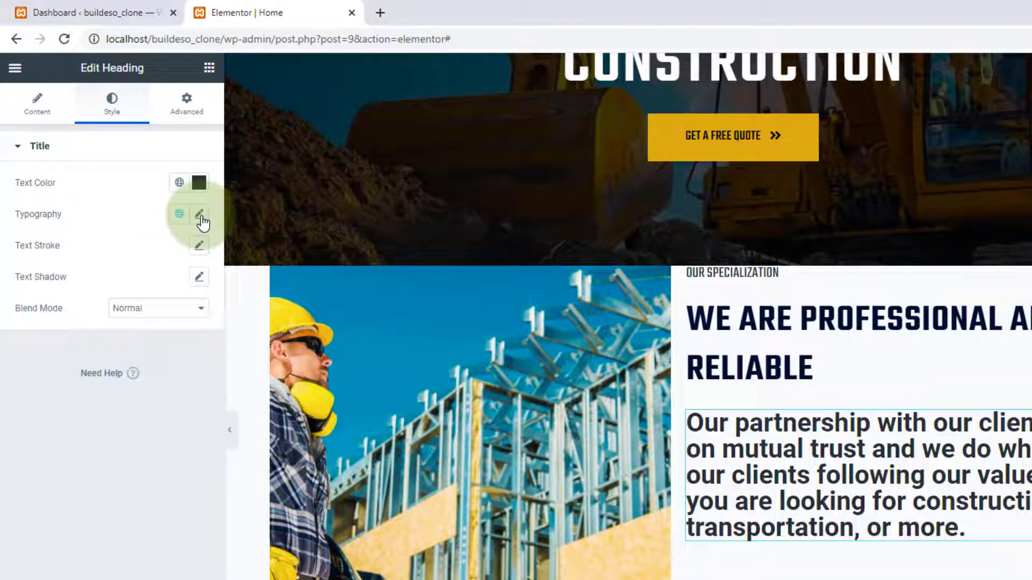
- Set the font family of the "Our partnership with our clients" heading to Rubik
{"action": "left_click", "coordinate": [200, 215]}
{"action": "left_click", "coordinate": [161, 283]}
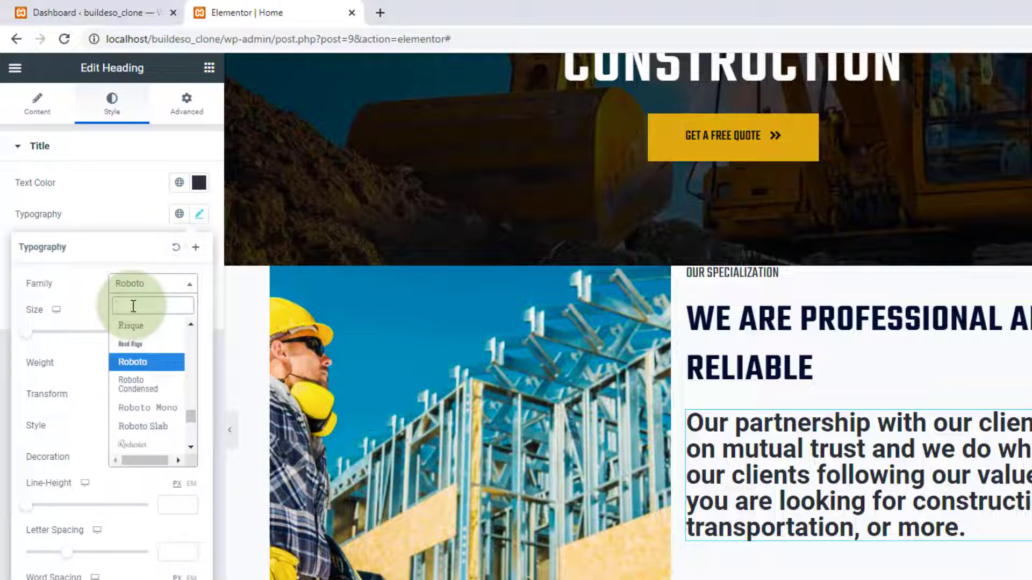
{"action": "type", "text": "rubi"}
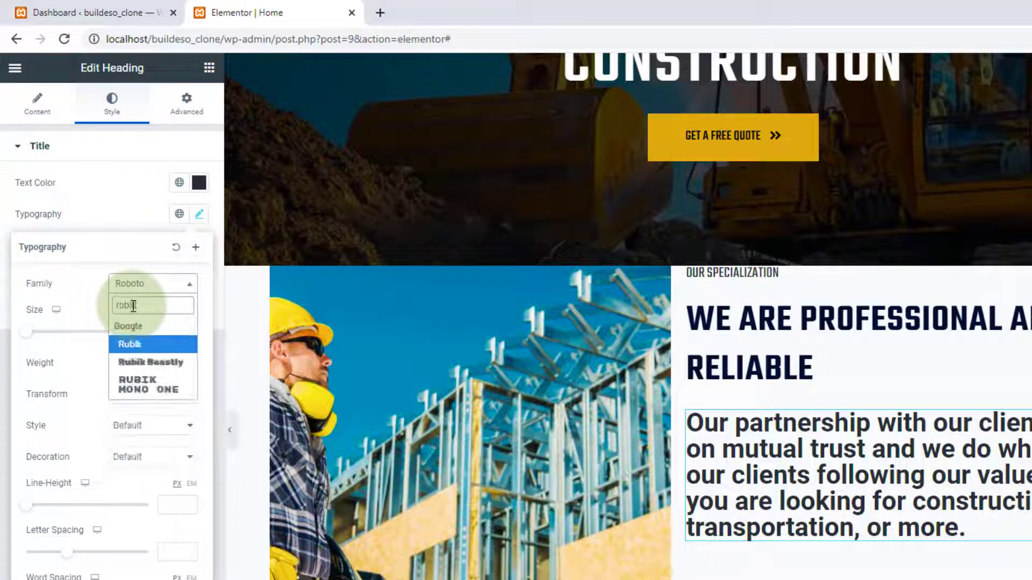
{"action": "key", "text": "Return"}
- Set the font size of the "Our partnership with our clients" heading to 16 px
{"action": "left_click", "coordinate": [26, 334]}
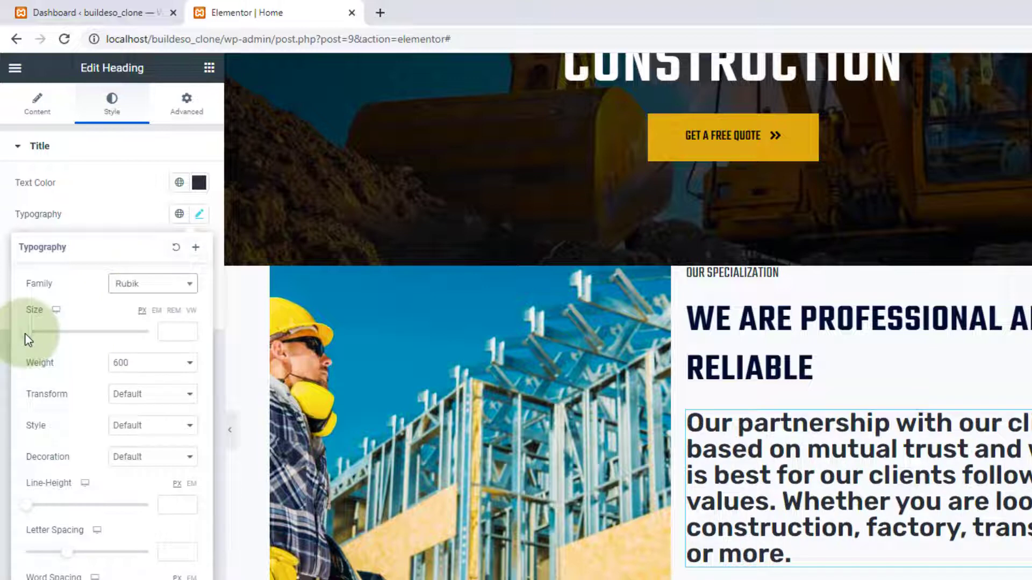
{"action": "left_click_drag", "start_coordinate": [25, 333], "coordinate": [37, 333]}
{"action": "left_click", "coordinate": [188, 333]}
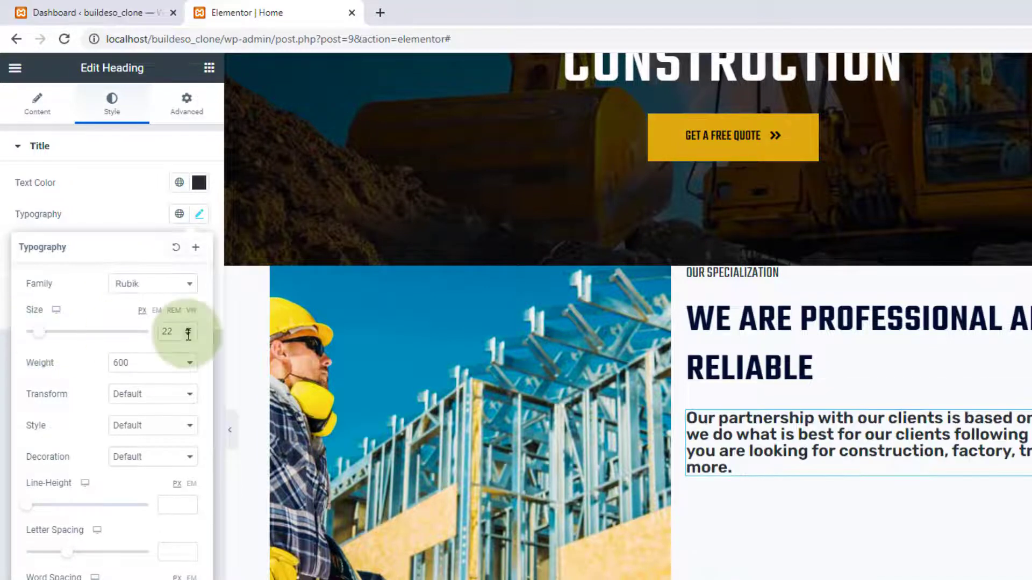
{"action": "left_click", "coordinate": [188, 336]}
{"action": "left_click", "coordinate": [188, 336]}
{"action": "left_click", "coordinate": [188, 336]}
{"action": "left_click", "coordinate": [188, 336]}
{"action": "left_click", "coordinate": [188, 335]}
{"action": "left_click", "coordinate": [188, 336]}
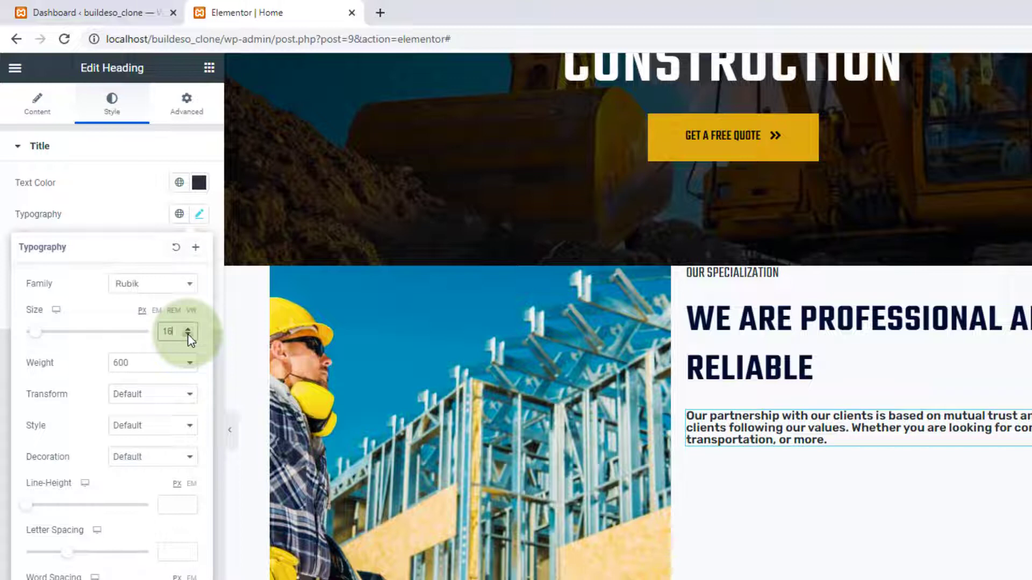
- Set the "Our partnership with our clients" heading's font weight to 400 and line height to 28 px, with the default text transform
{"action": "left_click", "coordinate": [166, 362]}
{"action": "left_click", "coordinate": [131, 410]}
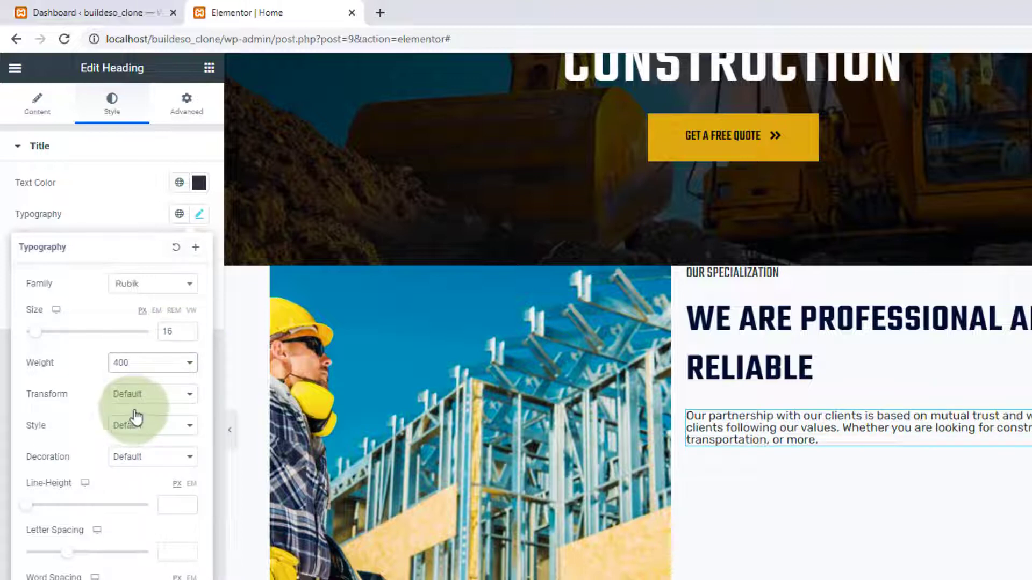
{"action": "left_click", "coordinate": [154, 396]}
{"action": "left_click", "coordinate": [156, 400]}
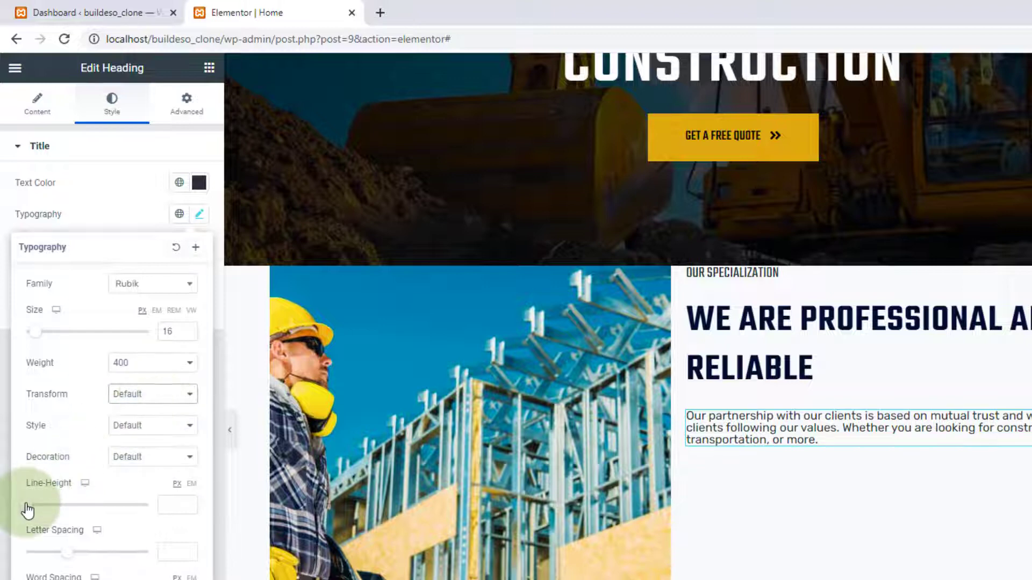
{"action": "left_click_drag", "start_coordinate": [25, 508], "coordinate": [62, 513]}
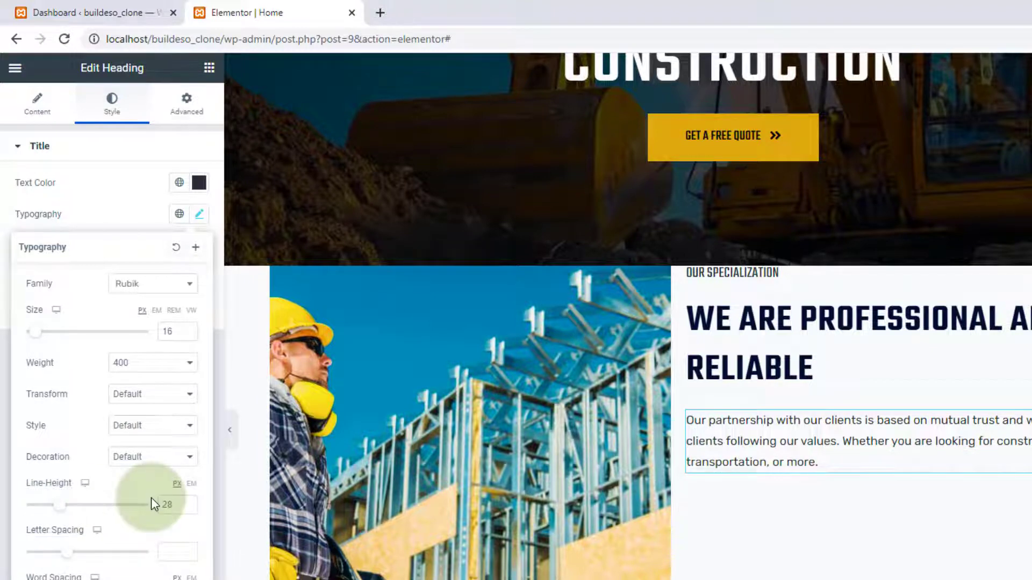
{"action": "left_click", "coordinate": [200, 214]}
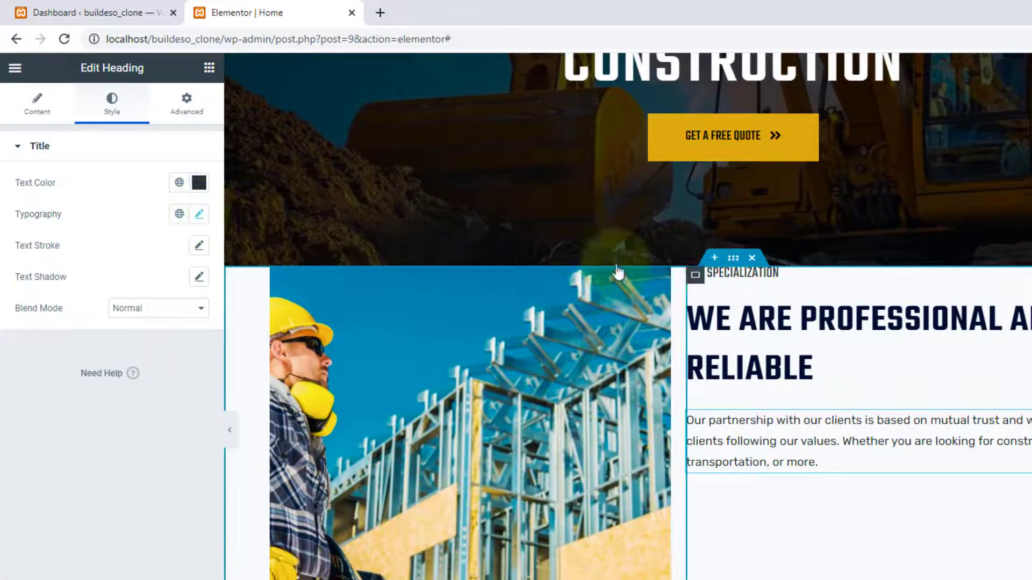
- Center the three headings vertically in their container by setting its Justify Content to center
{"action": "left_click", "coordinate": [693, 275]}
{"action": "left_click", "coordinate": [92, 372]}
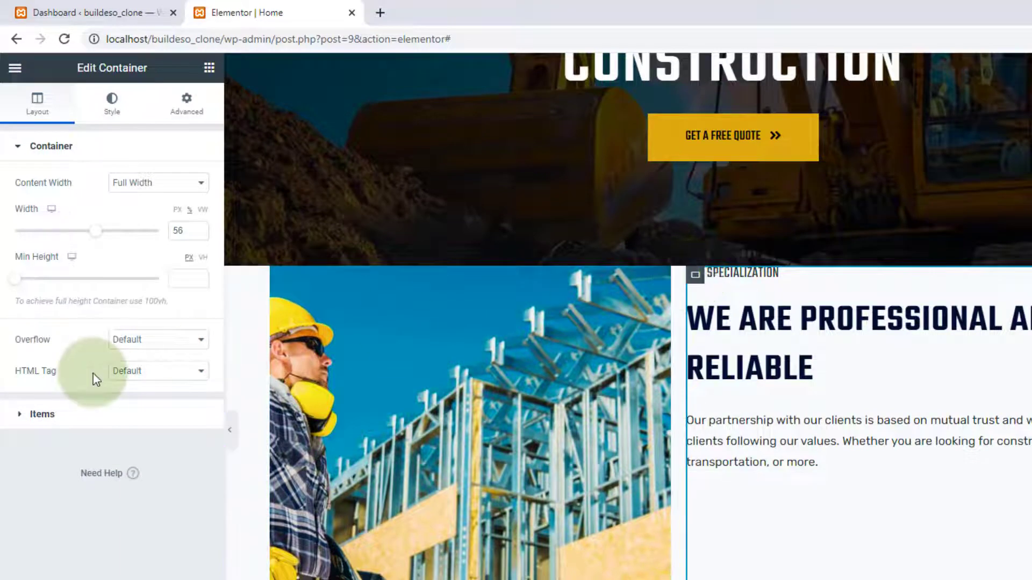
{"action": "left_click", "coordinate": [20, 414]}
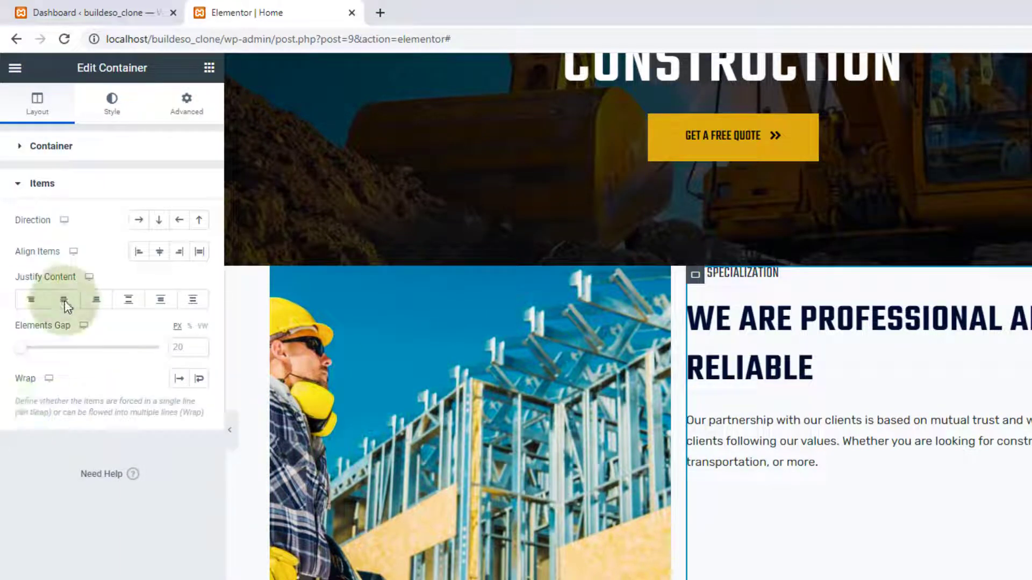
{"action": "left_click", "coordinate": [64, 300]}
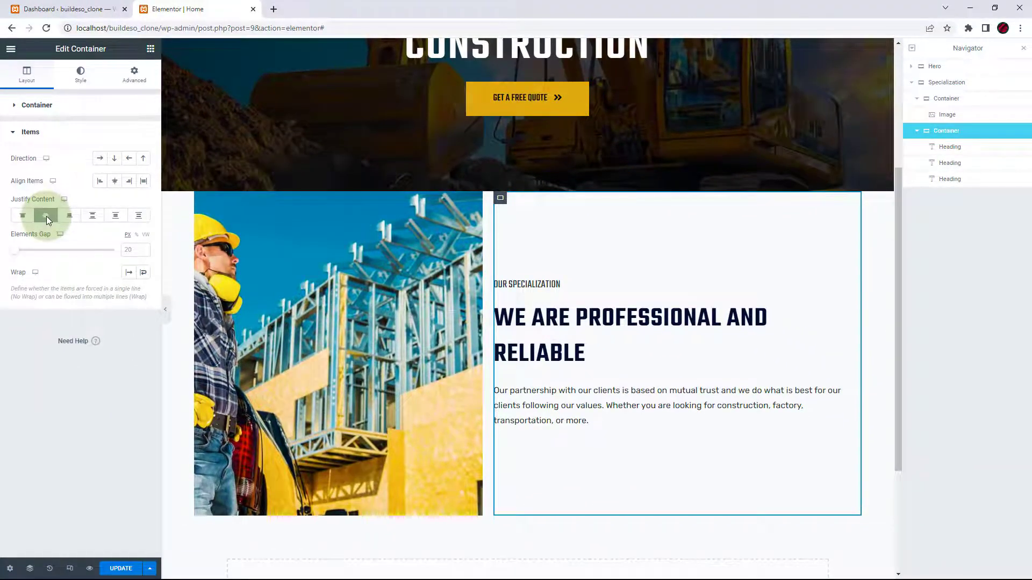
- Set the width of the container holding the three headings to 35%
{"action": "left_click", "coordinate": [15, 133]}
{"action": "left_click", "coordinate": [13, 105]}
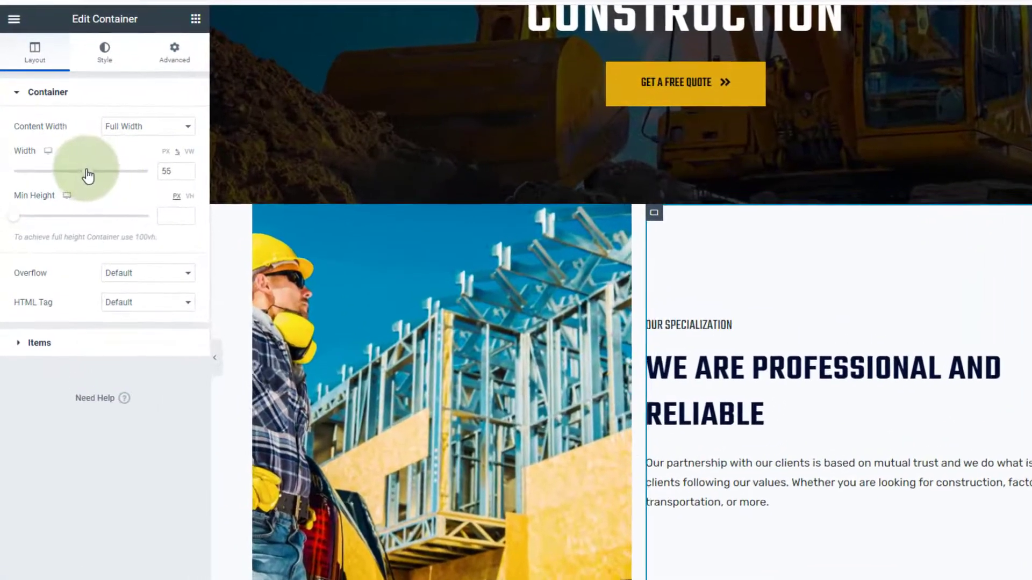
{"action": "mouse_move", "coordinate": [68, 166]}
{"action": "left_mouse_down"}
{"action": "mouse_move", "coordinate": [56, 168]}
{"action": "mouse_move", "coordinate": [62, 175]}
{"action": "left_mouse_up"}
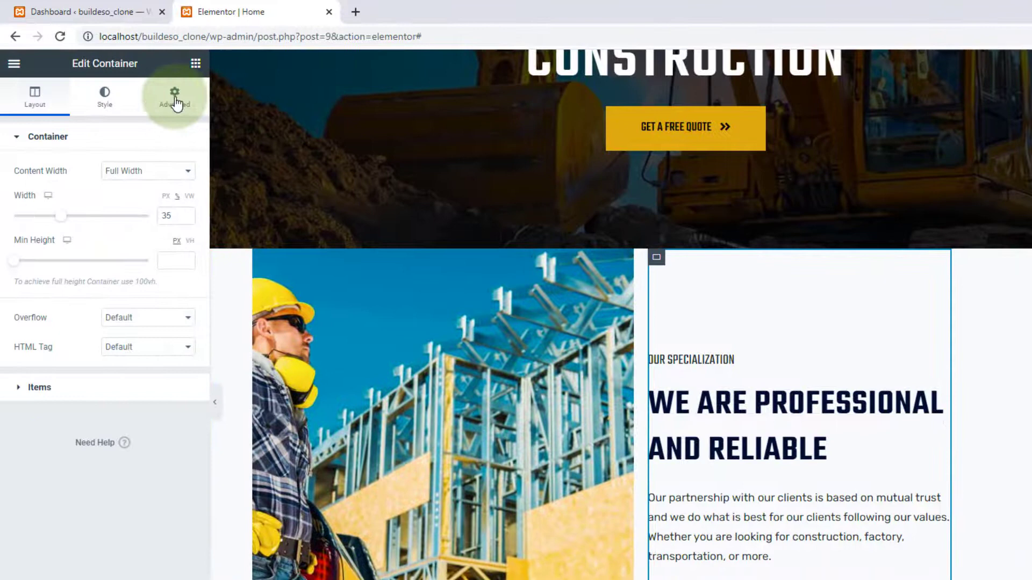
- Give the headings container a left margin of 30 px with the other sides at 0, unlinking the margin values
{"action": "left_click", "coordinate": [20, 95]}
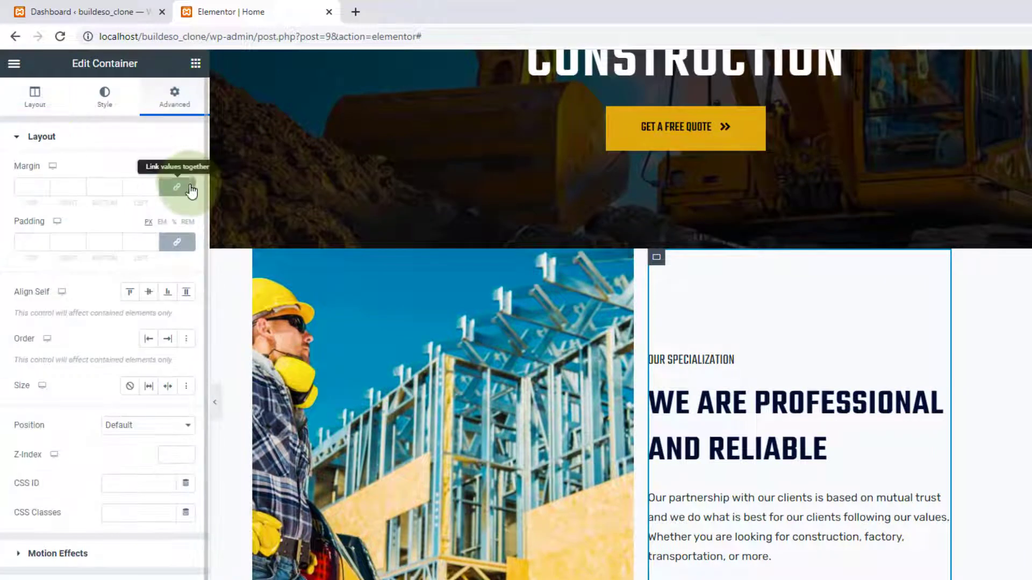
{"action": "left_click", "coordinate": [25, 185]}
{"action": "left_click_drag", "start_coordinate": [141, 187], "coordinate": [105, 190]}
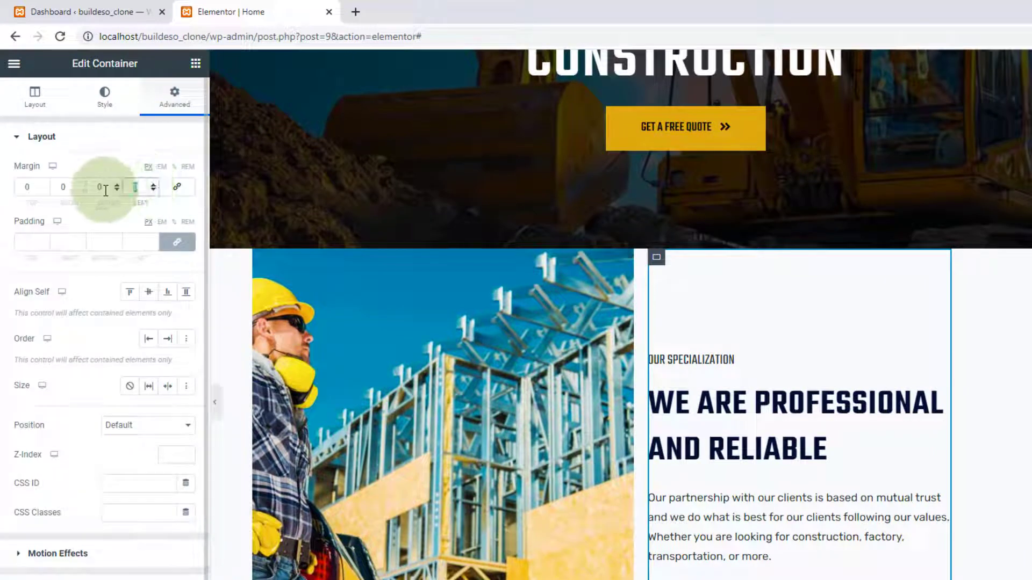
{"action": "type", "text": "30"}
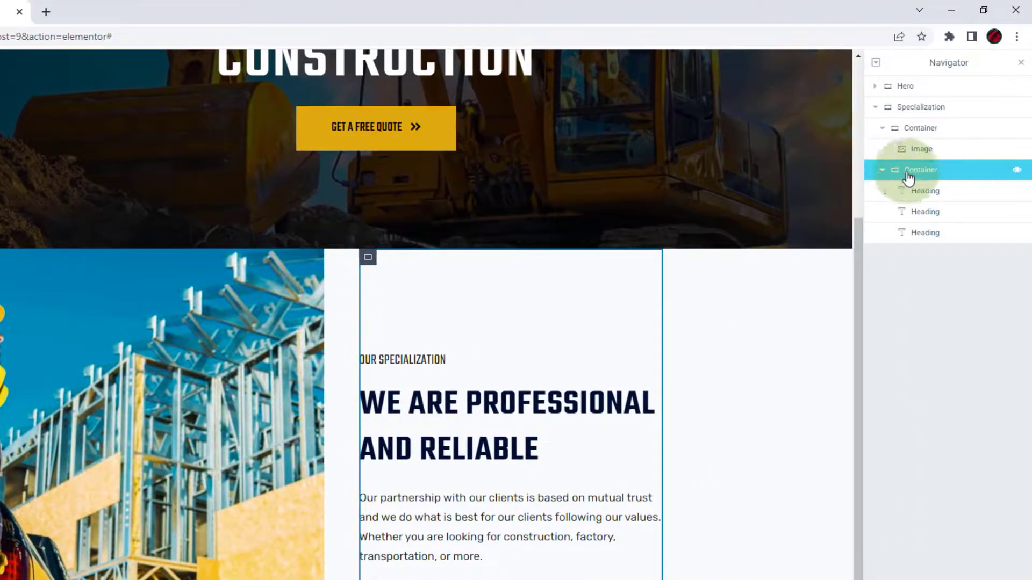
- Collapse the headings container in the Navigator and open the Specialization container's advanced layout settings
{"action": "left_click", "coordinate": [881, 171]}
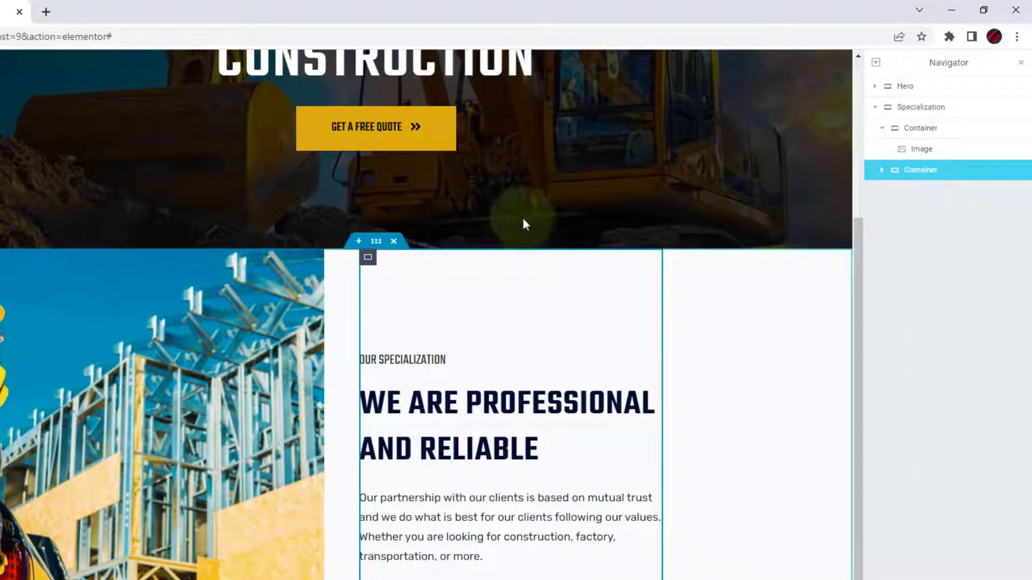
{"action": "left_click", "coordinate": [379, 243]}
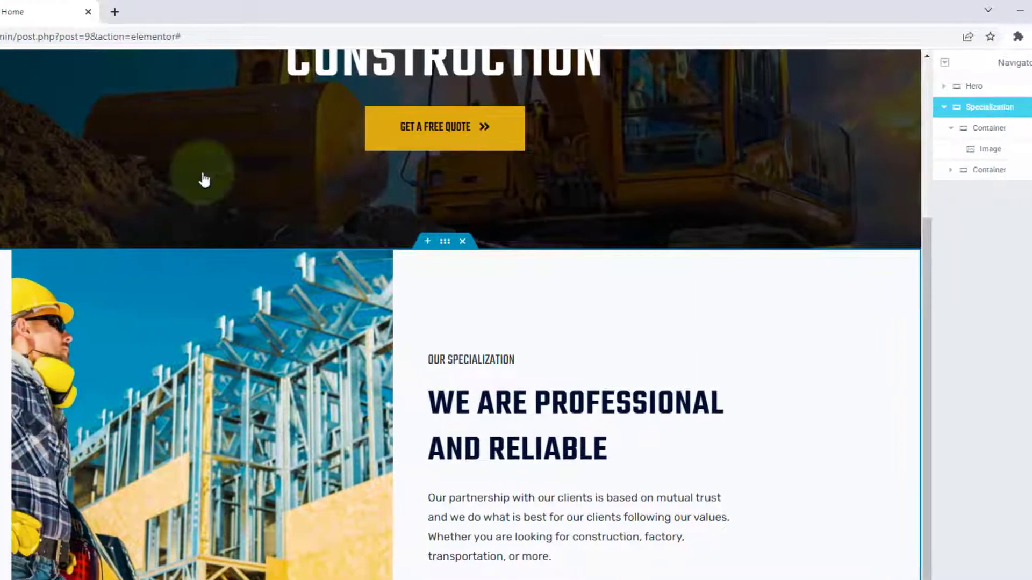
{"action": "left_click", "coordinate": [157, 105]}
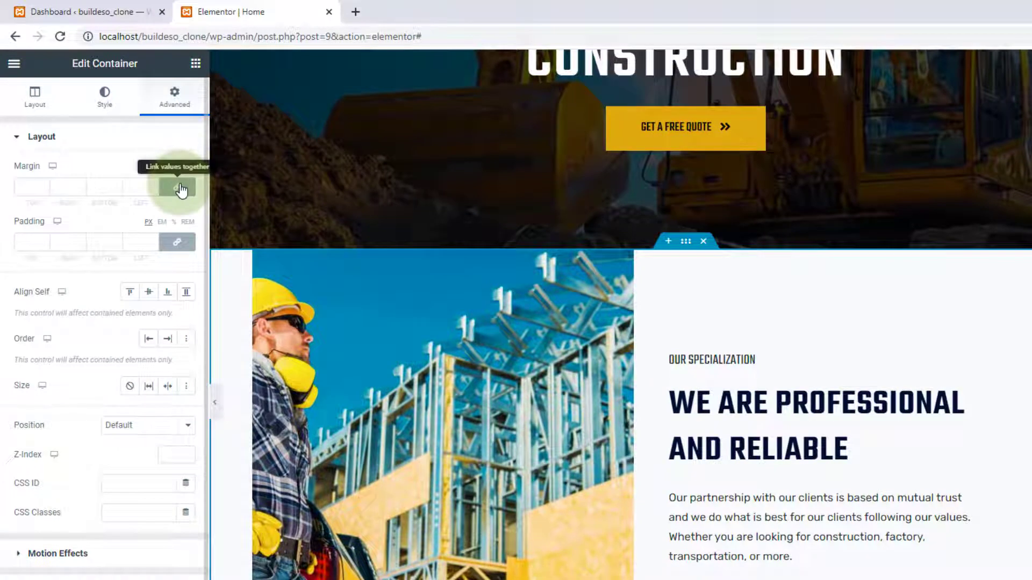
{"action": "left_click", "coordinate": [180, 189]}
{"action": "left_click", "coordinate": [24, 187]}
{"action": "type", "text": "90"}
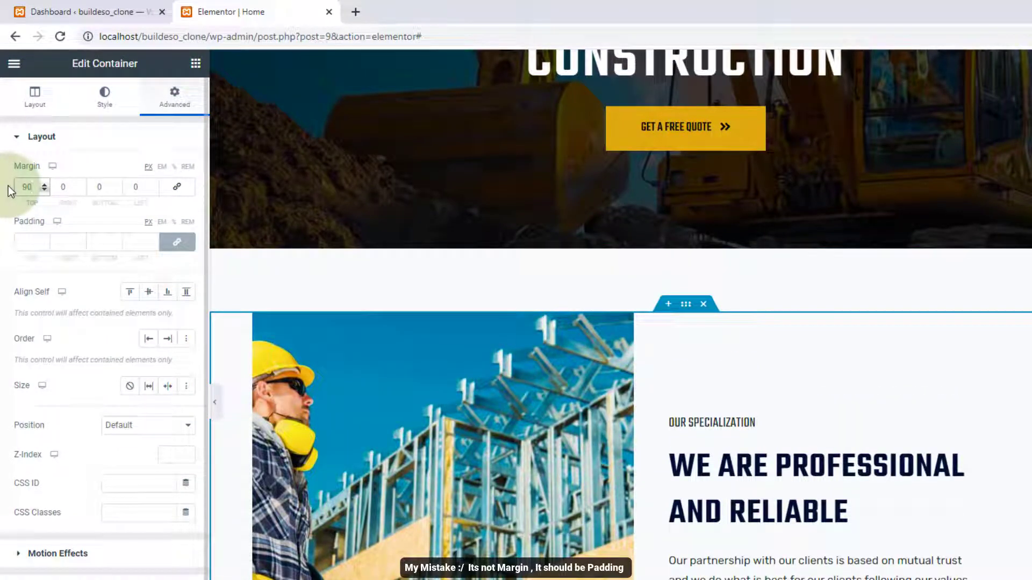
{"action": "left_click", "coordinate": [43, 190]}
{"action": "left_click_drag", "start_coordinate": [35, 188], "coordinate": [4, 188]}
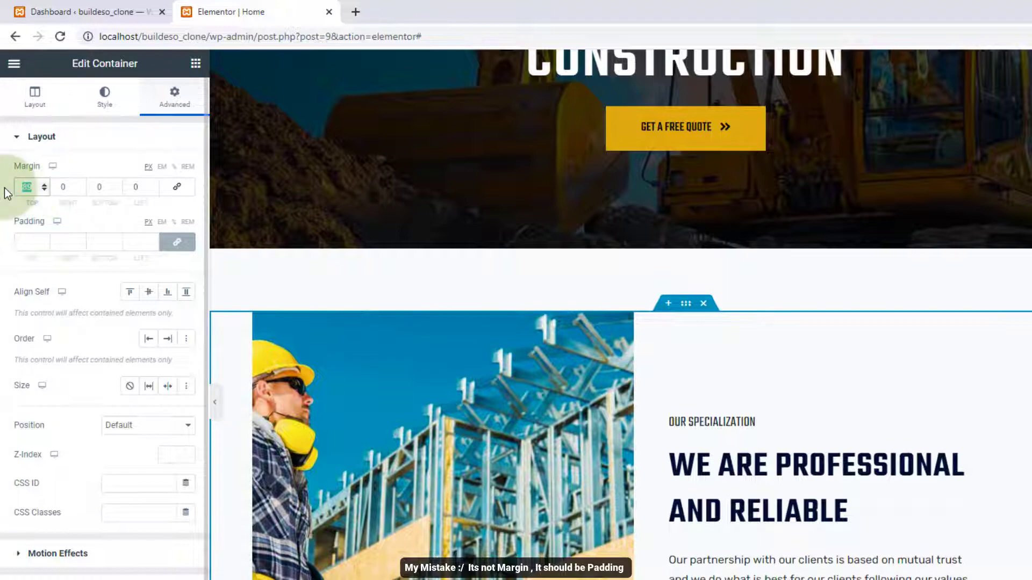
{"action": "key", "text": "BackSpace"}
{"action": "left_click", "coordinate": [177, 186]}
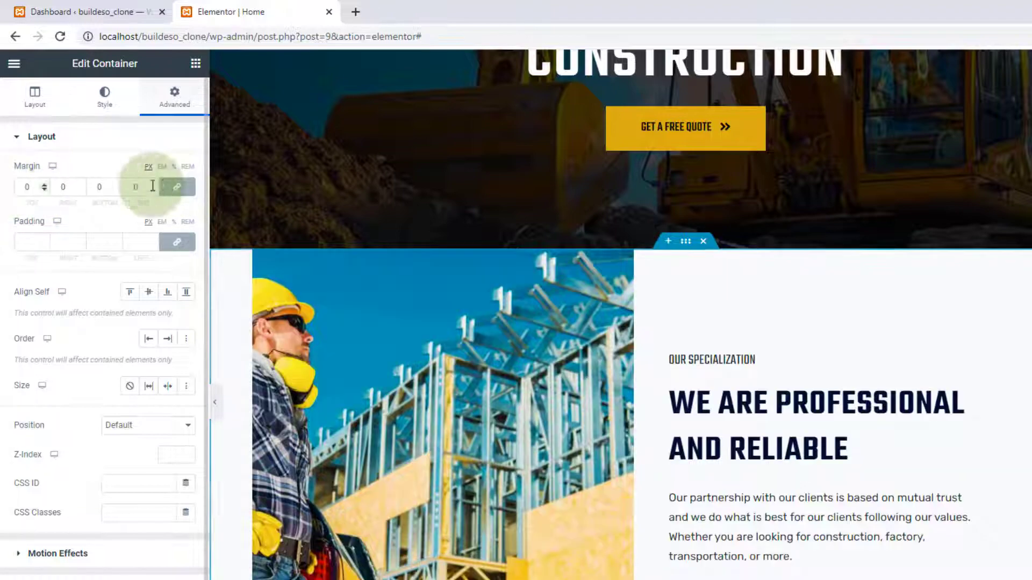
- Give the Specialization container 90 px top padding with the other sides unlinked at 0, and collapse its tree in the Navigator
{"action": "left_click", "coordinate": [177, 242]}
{"action": "left_click", "coordinate": [30, 242]}
{"action": "type", "text": "90"}
{"action": "left_click", "coordinate": [729, 310]}
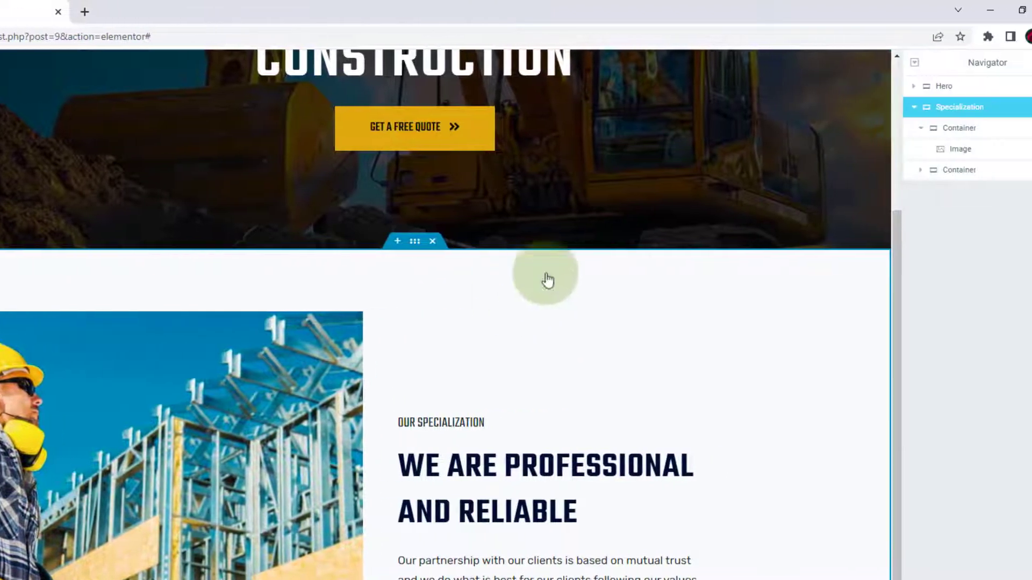
{"action": "left_click", "coordinate": [882, 128]}
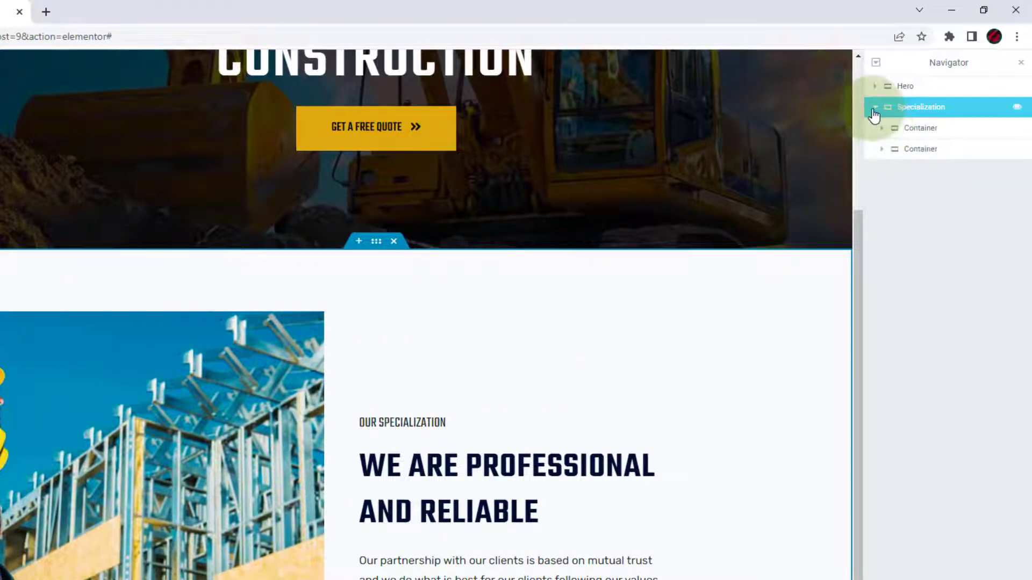
{"action": "left_click", "coordinate": [873, 108]}
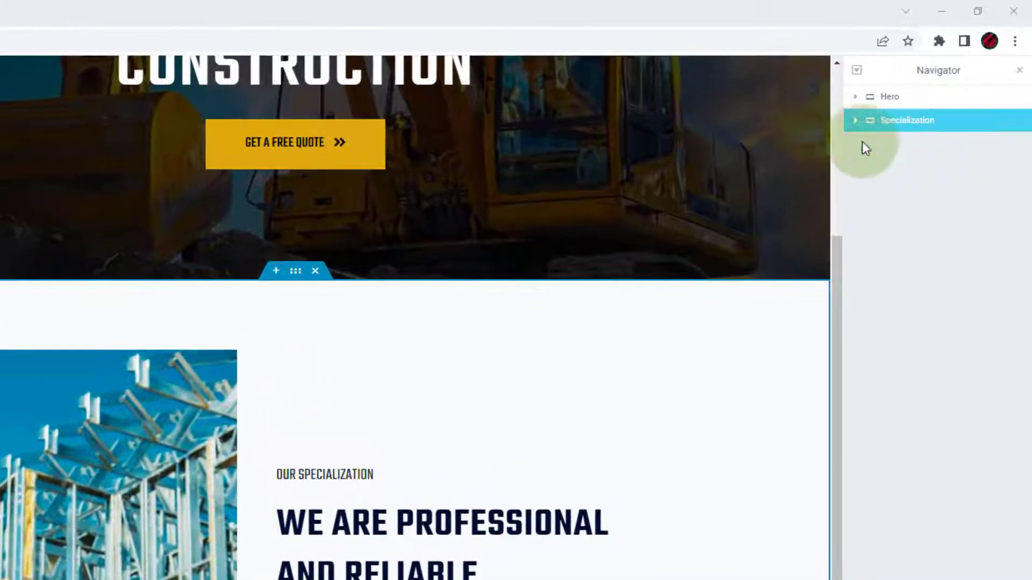
- Upload the faint line-pattern image and set it as the Specialization container's classic background image
{"action": "left_click", "coordinate": [305, 271]}
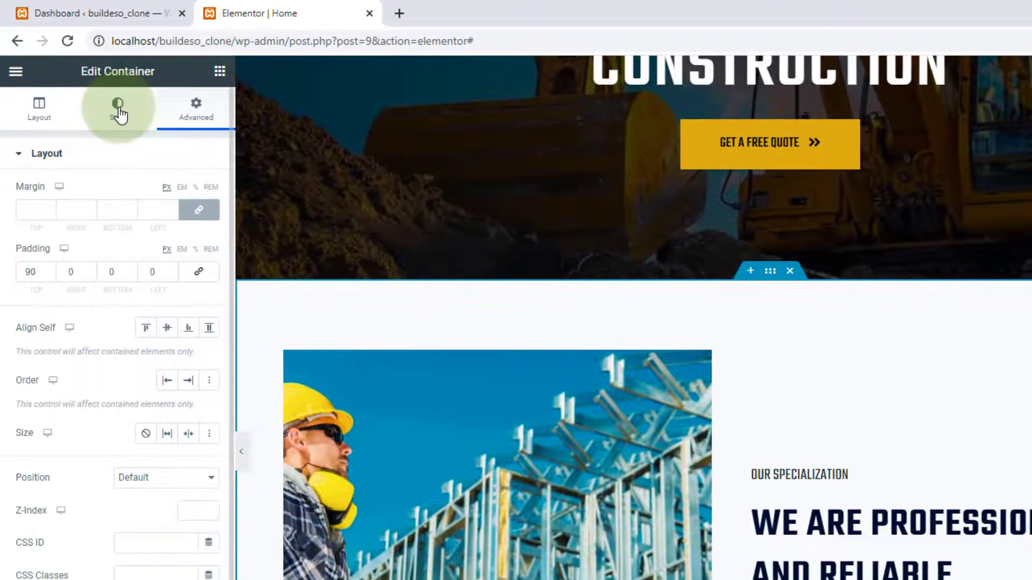
{"action": "left_click", "coordinate": [118, 105]}
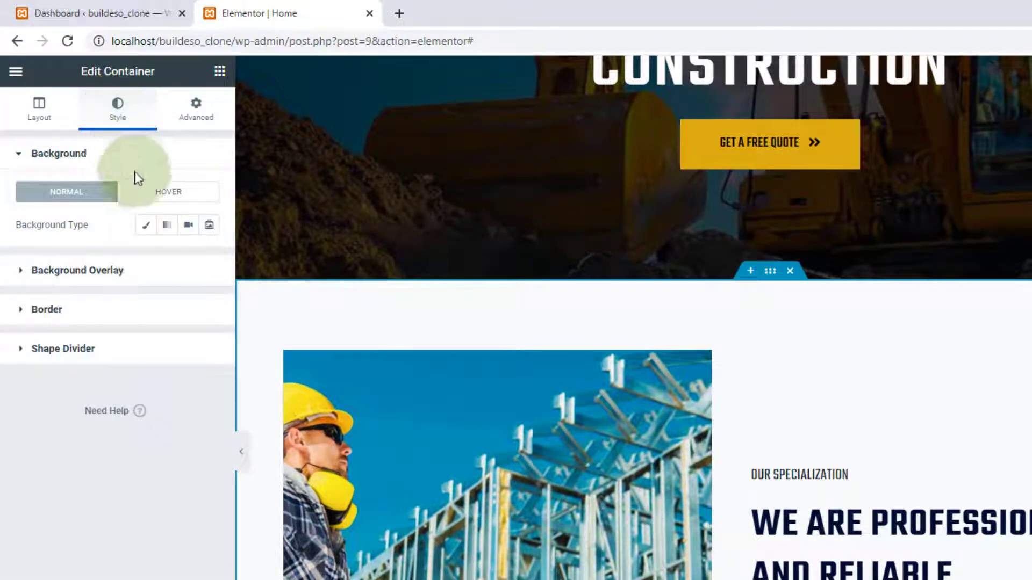
{"action": "left_click", "coordinate": [146, 225]}
{"action": "left_click", "coordinate": [111, 377]}
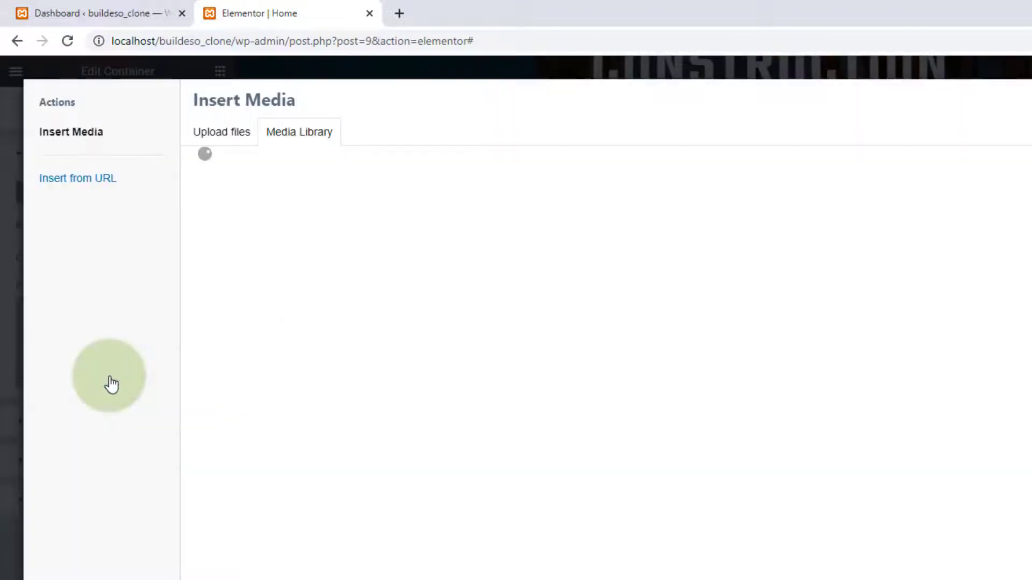
{"action": "left_click", "coordinate": [215, 131]}
{"action": "left_click", "coordinate": [837, 427]}
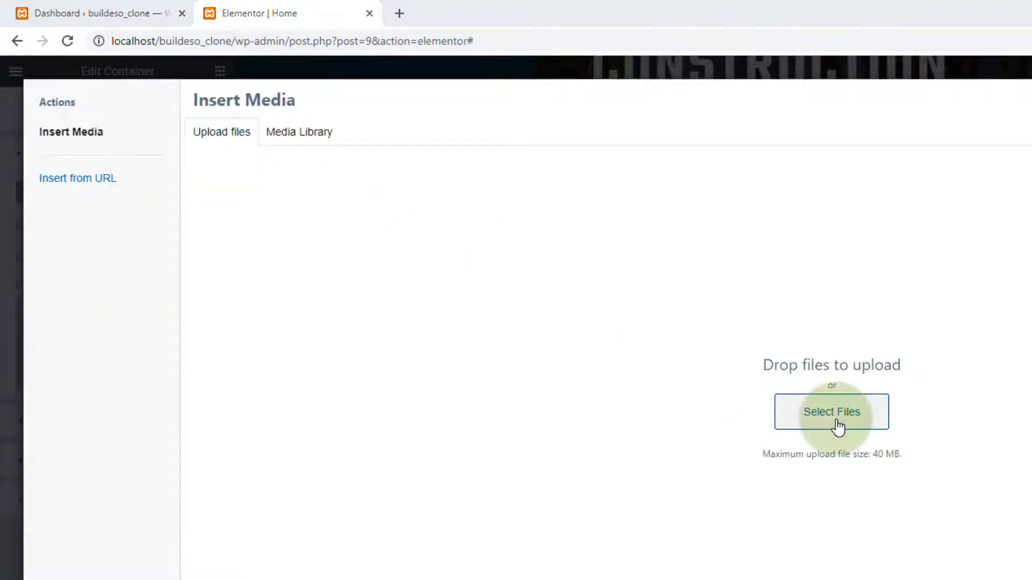
{"action": "left_click", "coordinate": [596, 135]}
{"action": "left_click", "coordinate": [629, 399]}
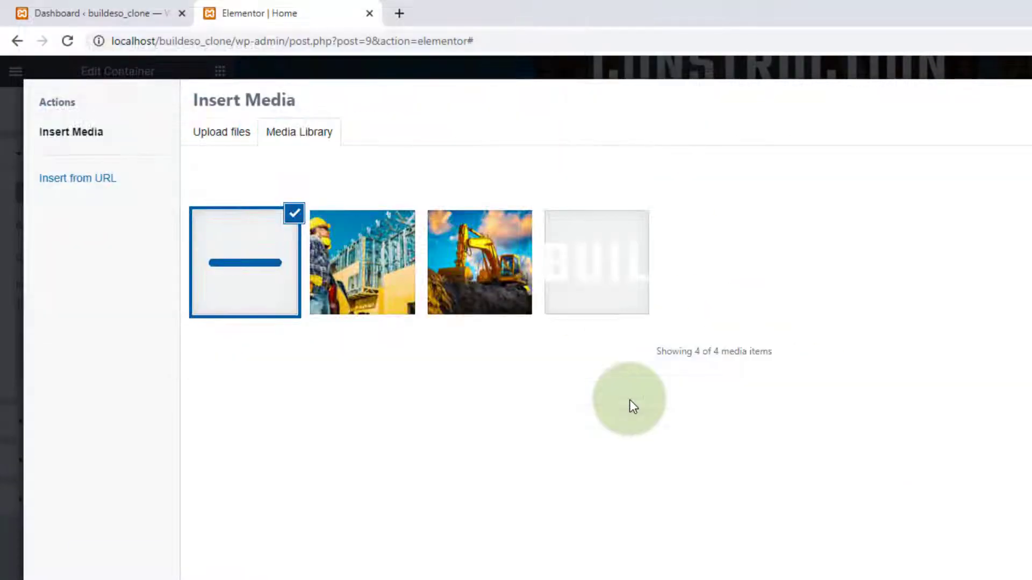
{"action": "left_click", "coordinate": [952, 559]}
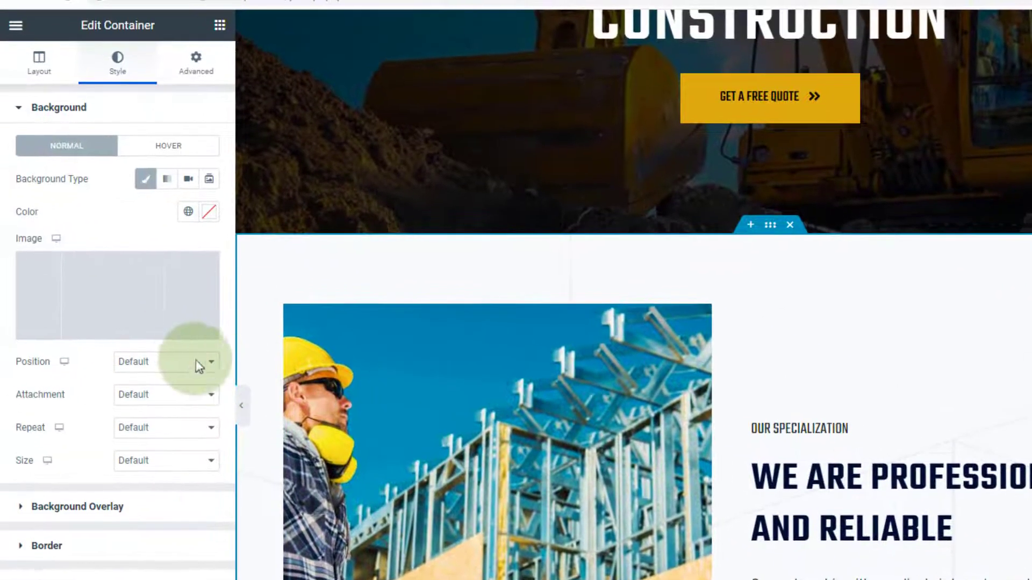
- Set the background image's position to Custom with an X position of -66 px and a Y position of -85 px
{"action": "left_click", "coordinate": [191, 361]}
{"action": "left_click", "coordinate": [163, 498]}
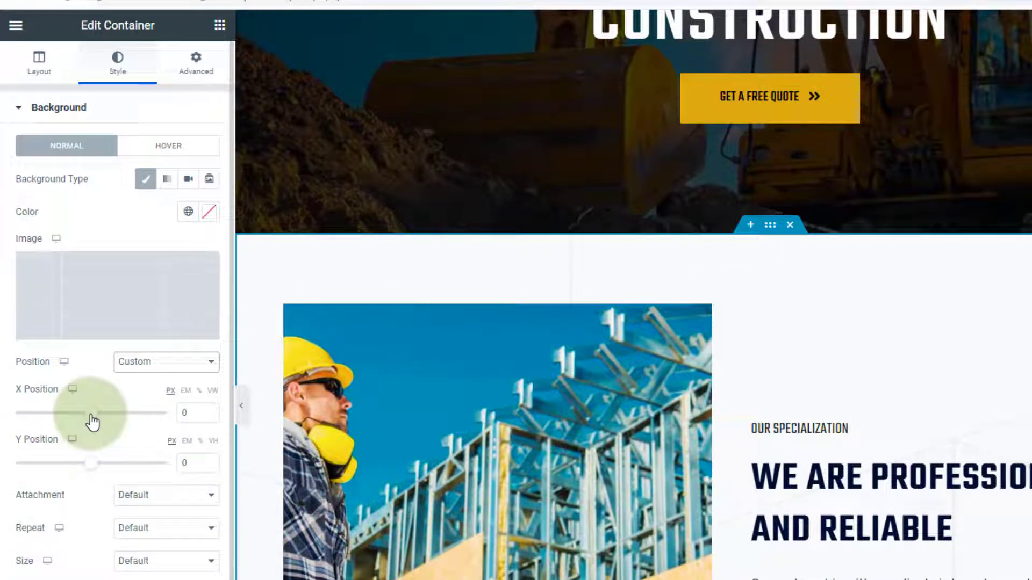
{"action": "mouse_move", "coordinate": [92, 417]}
{"action": "left_mouse_down"}
{"action": "mouse_move", "coordinate": [55, 414]}
{"action": "mouse_move", "coordinate": [89, 417]}
{"action": "left_mouse_up"}
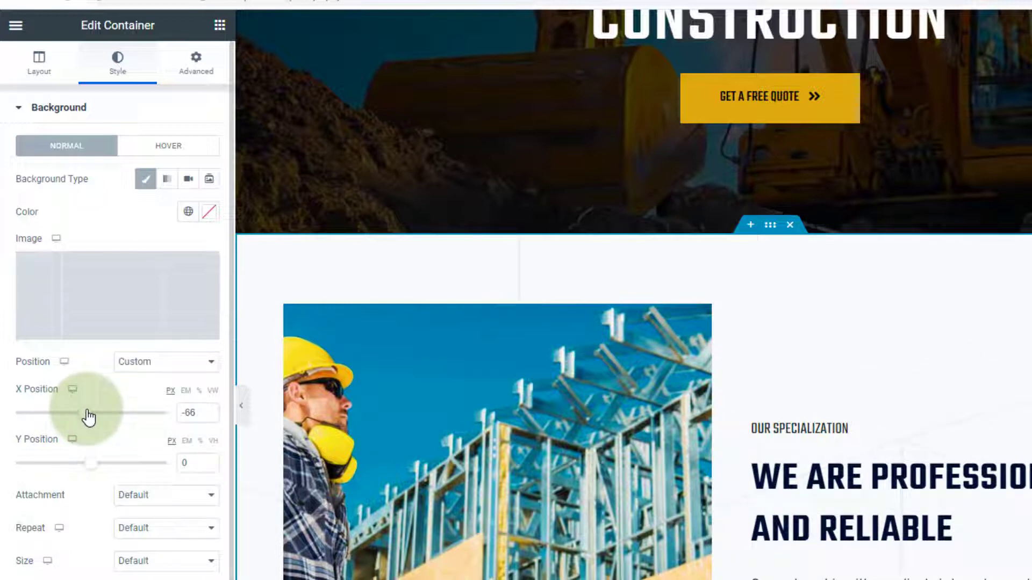
{"action": "left_click_drag", "start_coordinate": [94, 471], "coordinate": [84, 470]}
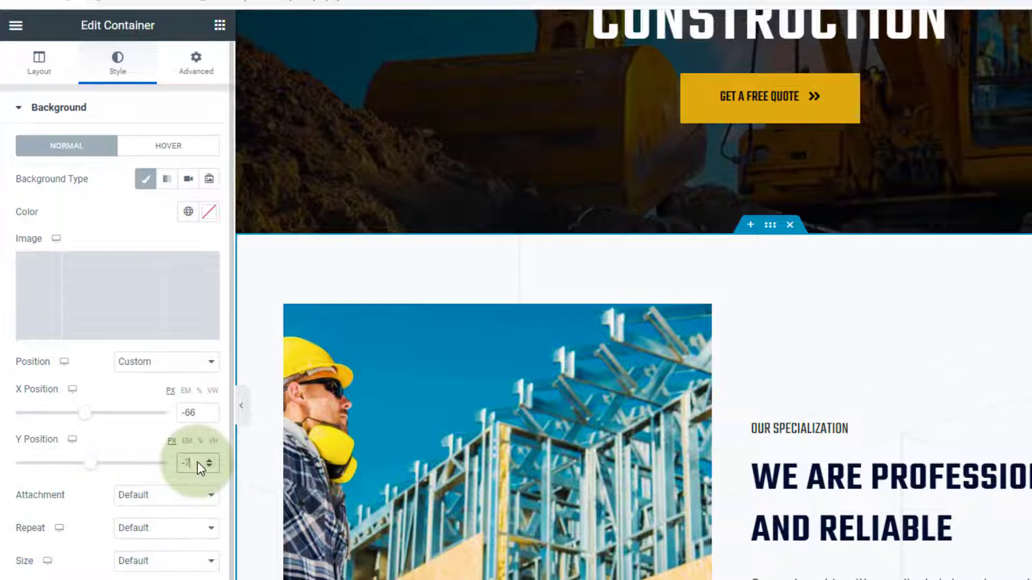
{"action": "key", "text": "BackSpace"}
{"action": "key", "text": "BackSpace"}
{"action": "type", "text": "-85"}
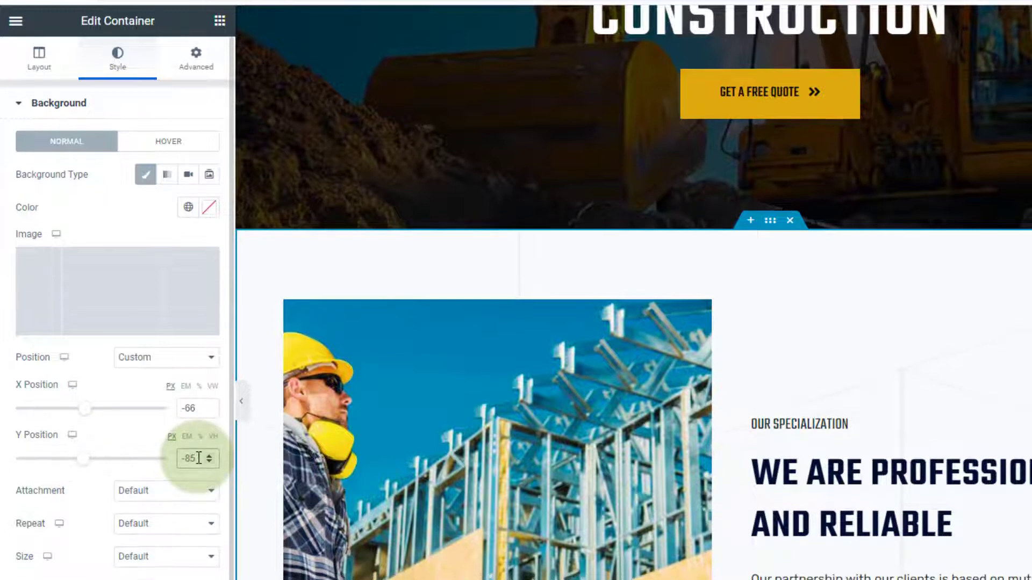
- Add a classic white (#FFFFFF) background overlay to the Specialization container with an opacity of 0.69
{"action": "scroll", "coordinate": [127, 450], "scroll_direction": "down", "scroll_amount": 5}
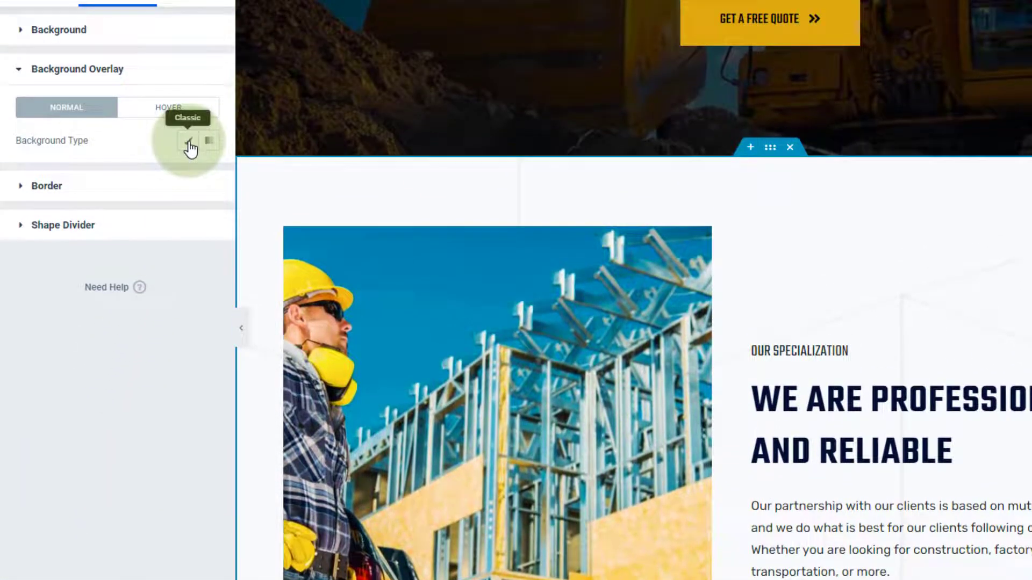
{"action": "left_click", "coordinate": [187, 141]}
{"action": "left_click", "coordinate": [210, 174]}
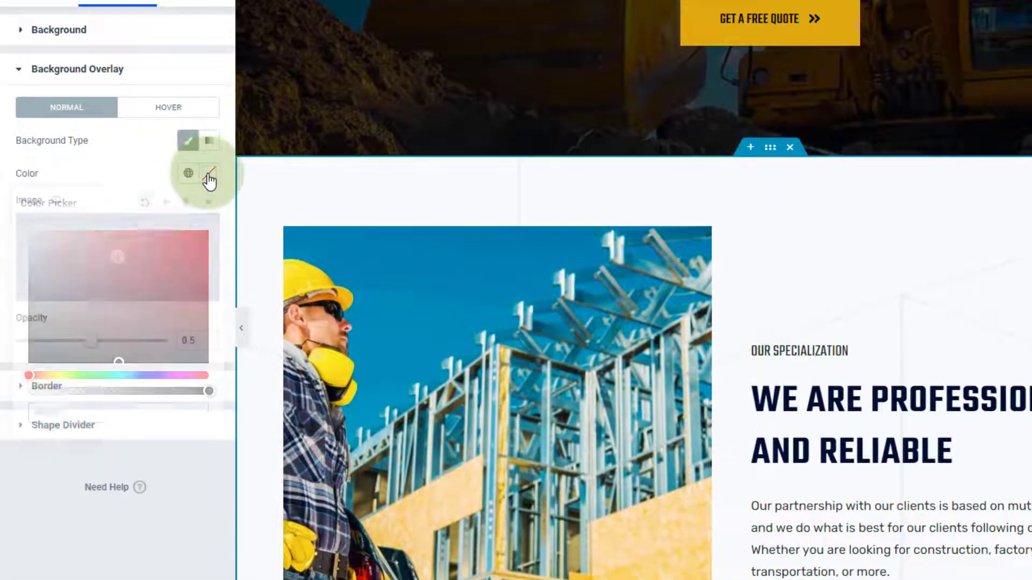
{"action": "left_click_drag", "start_coordinate": [91, 264], "coordinate": [9, 199]}
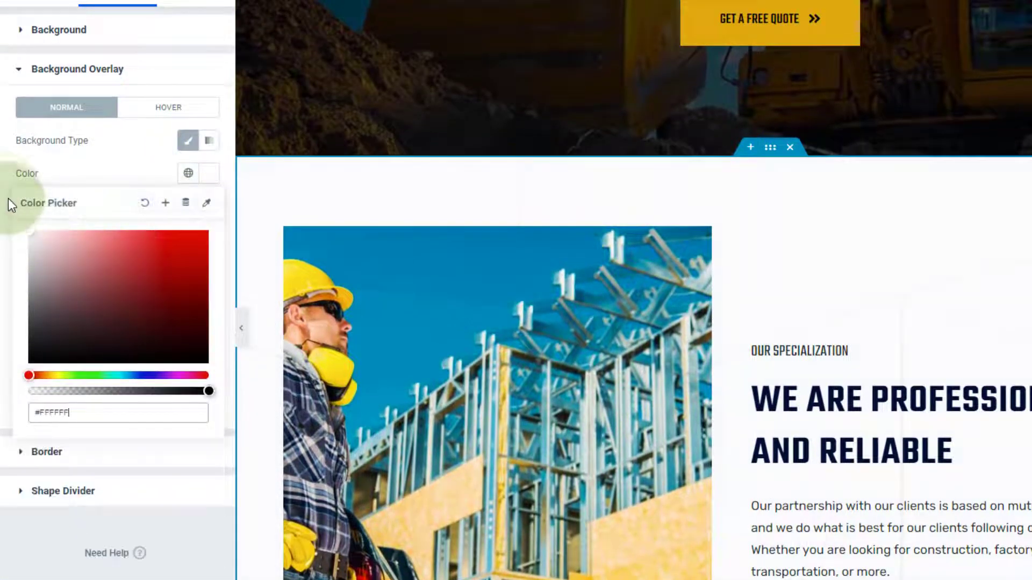
{"action": "left_click", "coordinate": [208, 173]}
{"action": "left_click_drag", "start_coordinate": [92, 350], "coordinate": [121, 353]}
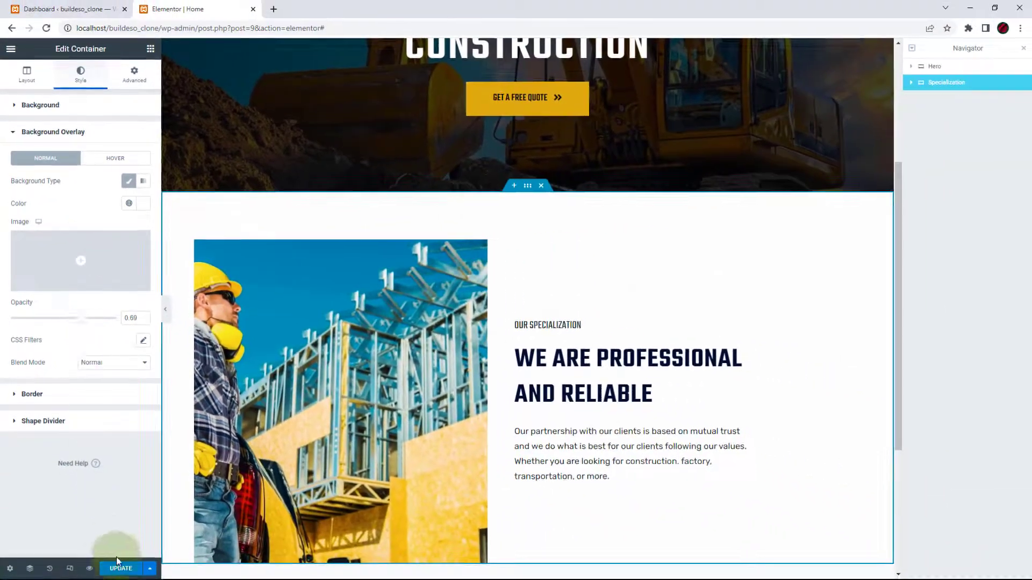
- Update the page and preview it in a new tab down to the Specialization section
{"action": "left_click", "coordinate": [120, 570]}
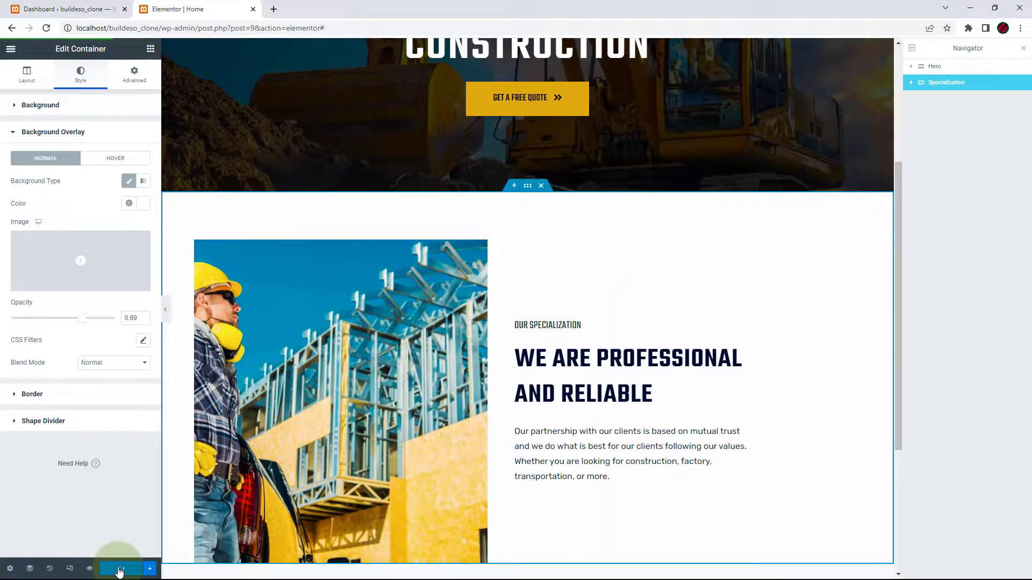
{"action": "left_click", "coordinate": [89, 569]}
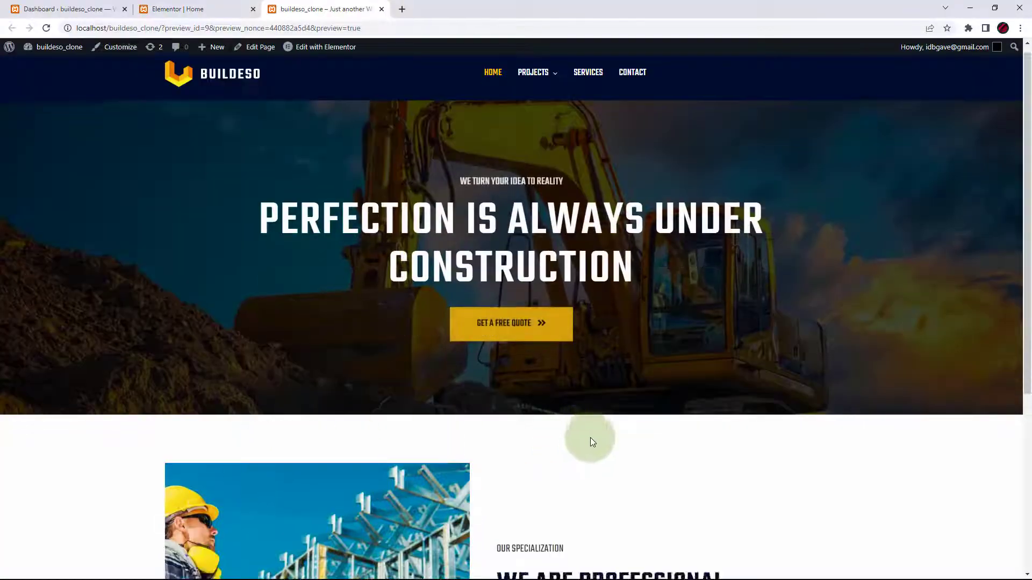
{"action": "scroll", "coordinate": [591, 442], "scroll_direction": "down", "scroll_amount": 5}
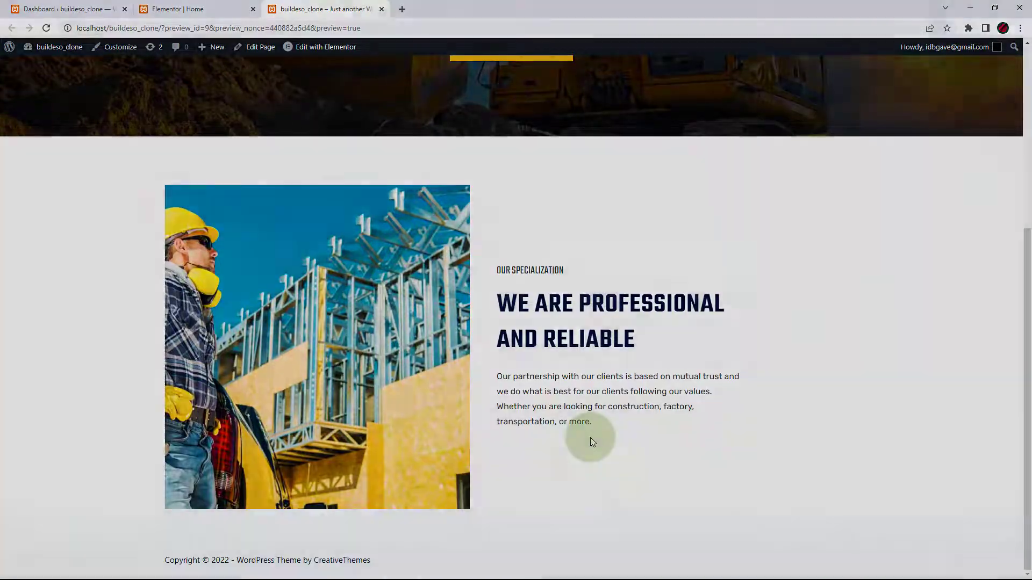